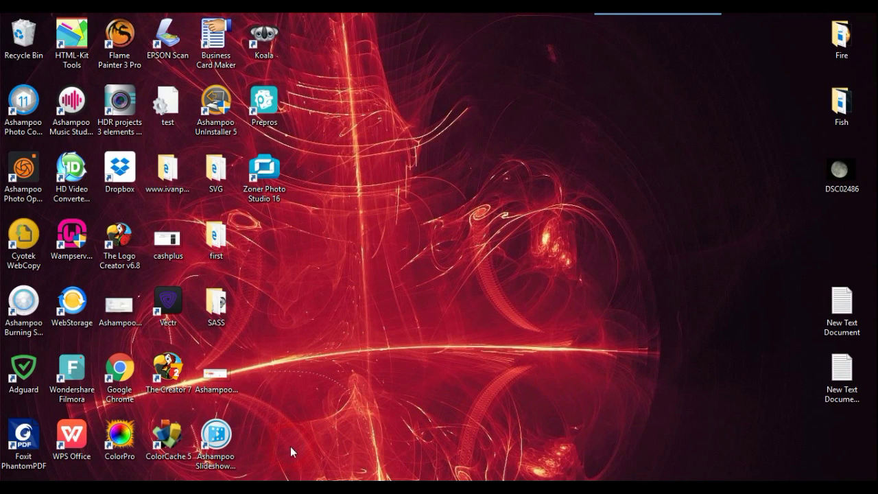
- Select the Ashampoo Slideshow Studio HD 4 desktop shortcut, then clear the selection
left_click(217, 439)
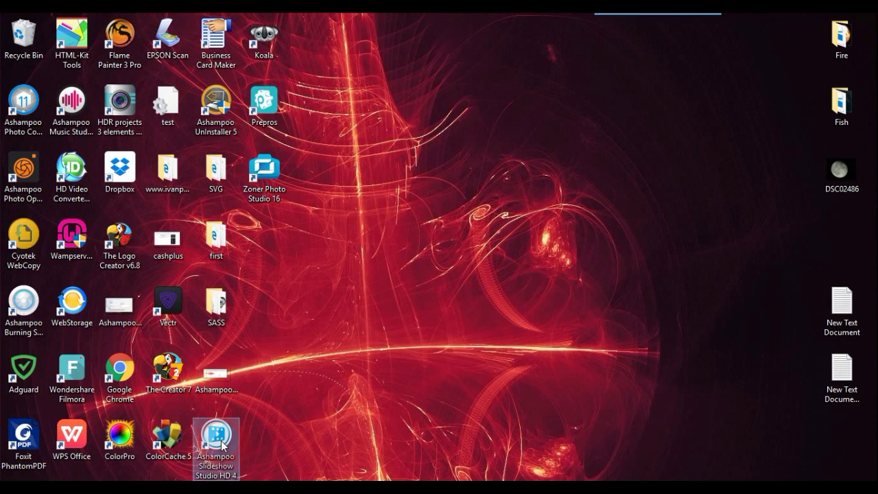
left_click(434, 273)
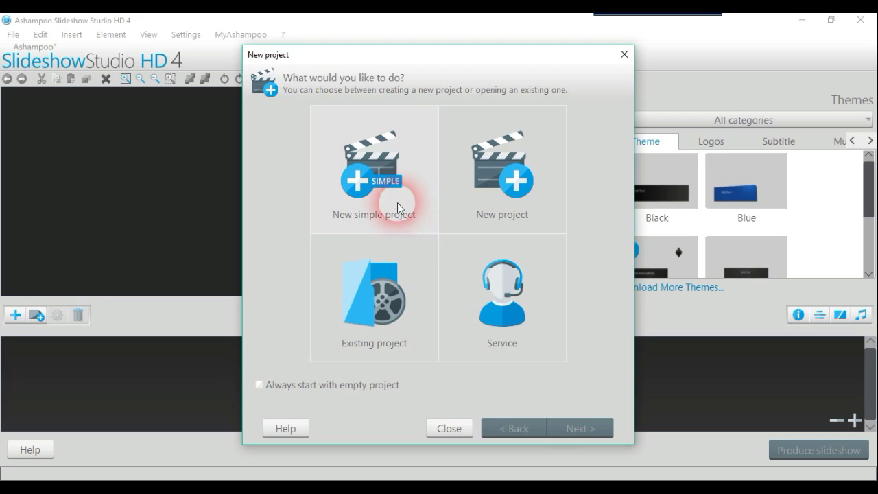
- Start a simple new project, preview the Black, Blue, Dark and White Wave themes, then choose No Theme
left_click(383, 188)
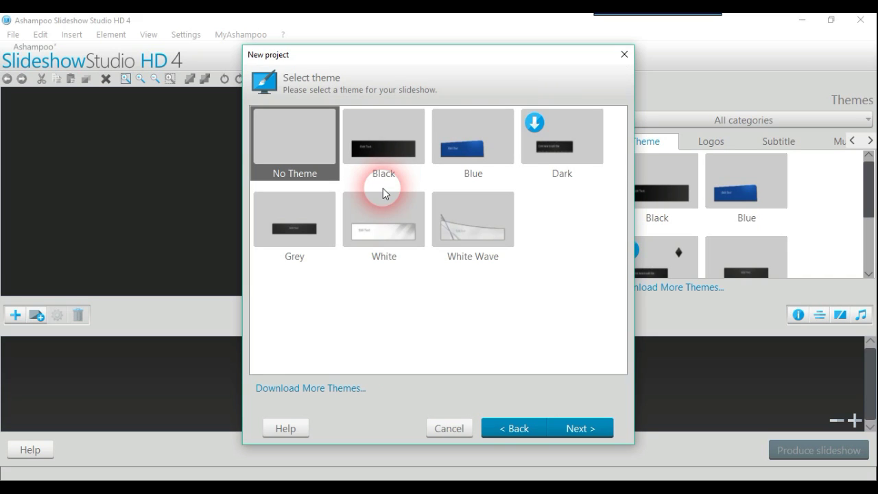
left_click(383, 152)
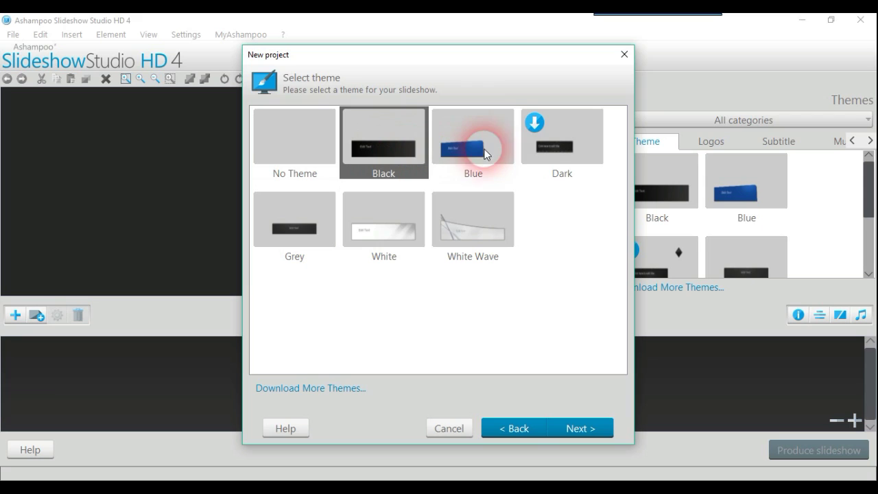
left_click(505, 151)
left_click(543, 154)
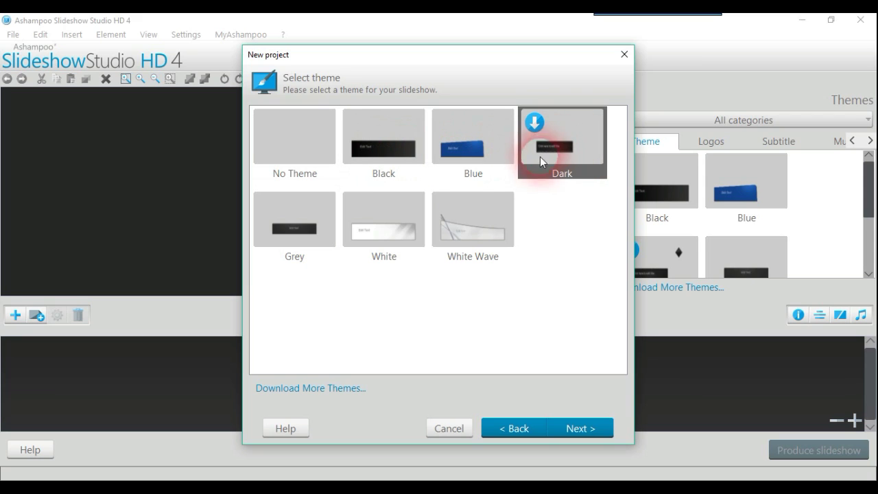
left_click(484, 217)
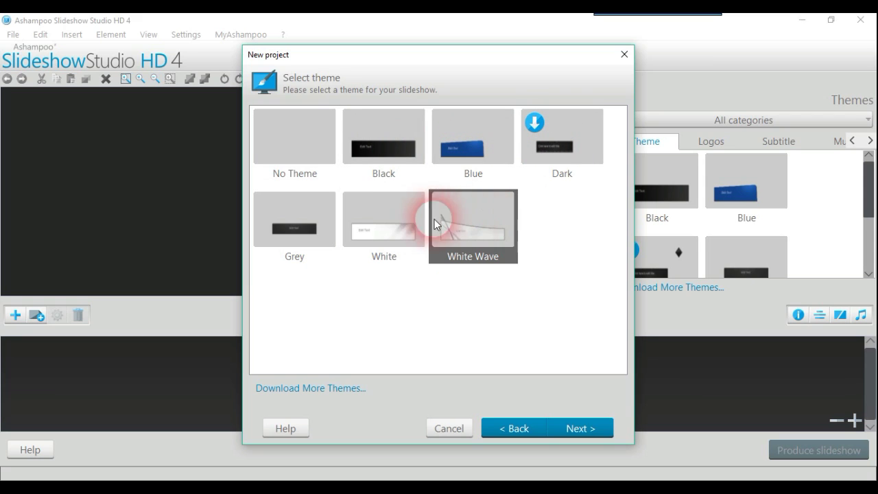
left_click(291, 154)
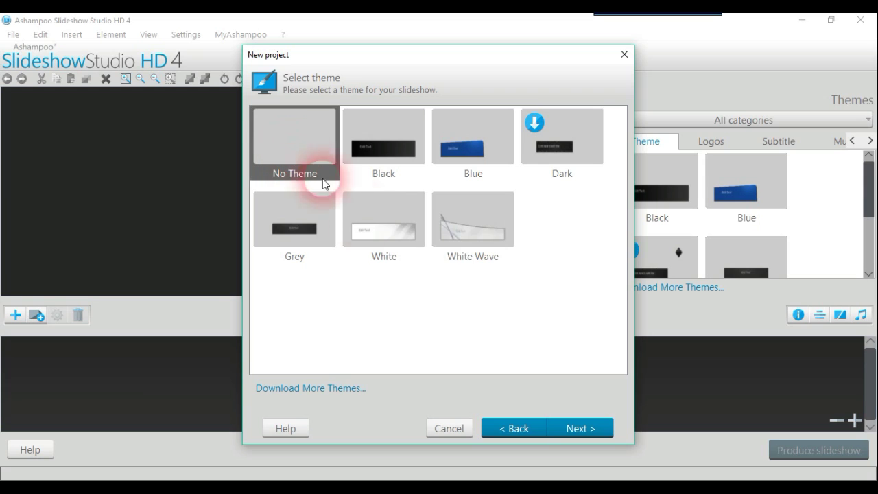
- Compare the Adapt to music and Adapt to time modes, then pick Freestyle and continue to settings
left_click(594, 429)
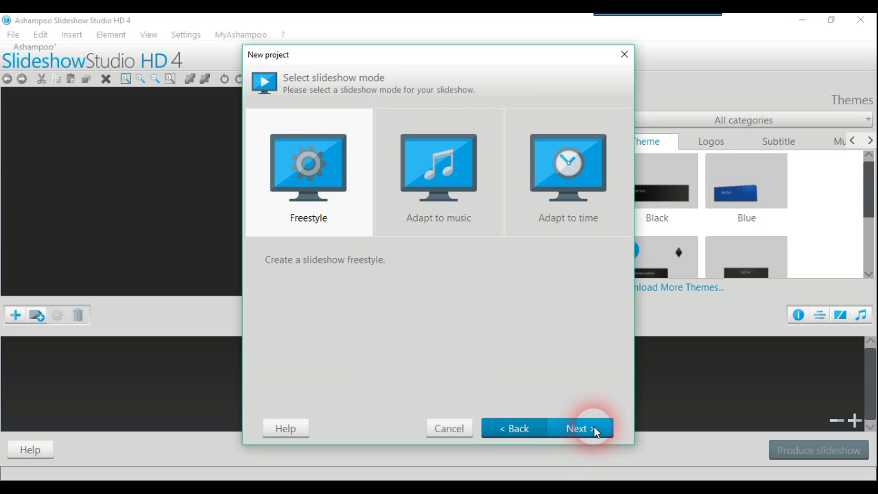
left_click(453, 208)
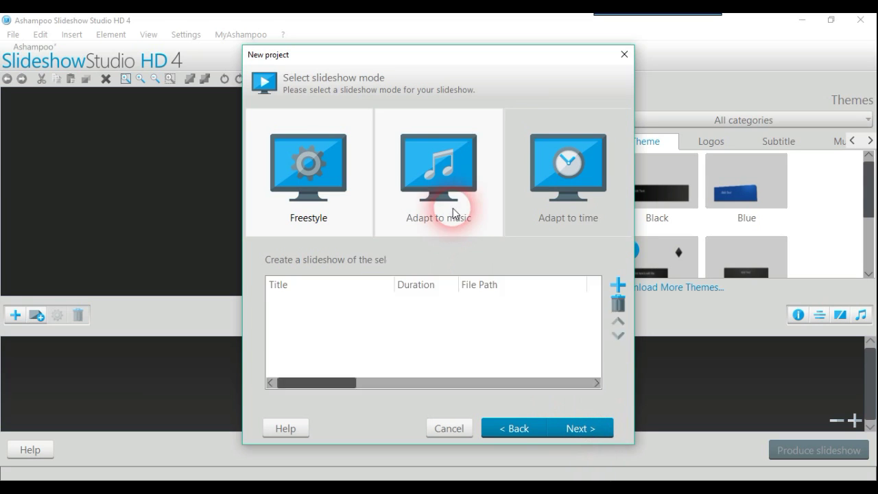
left_click(558, 197)
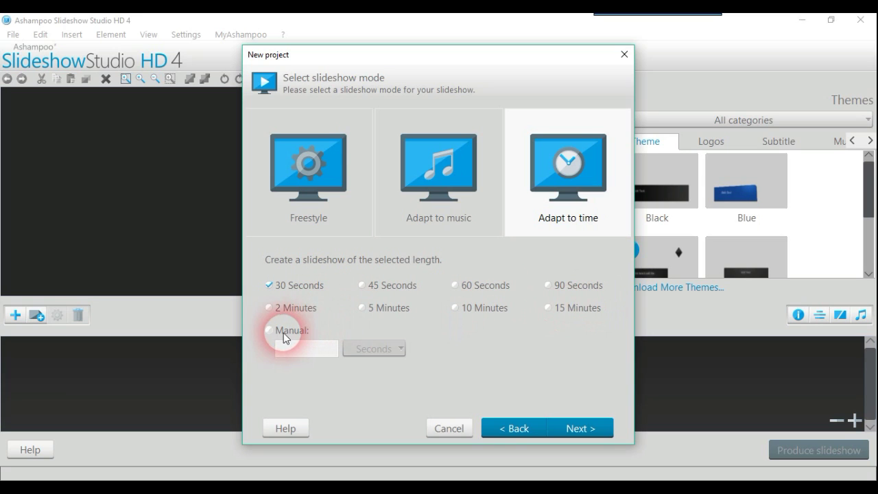
left_click(336, 189)
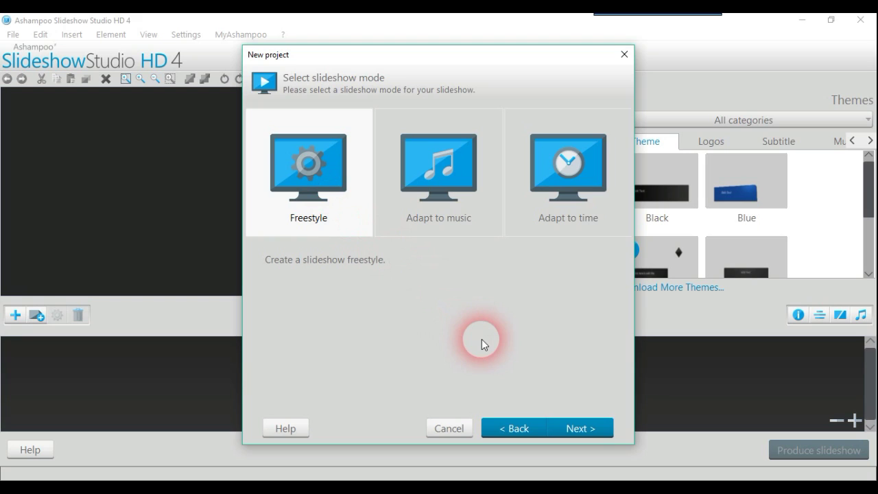
left_click(578, 429)
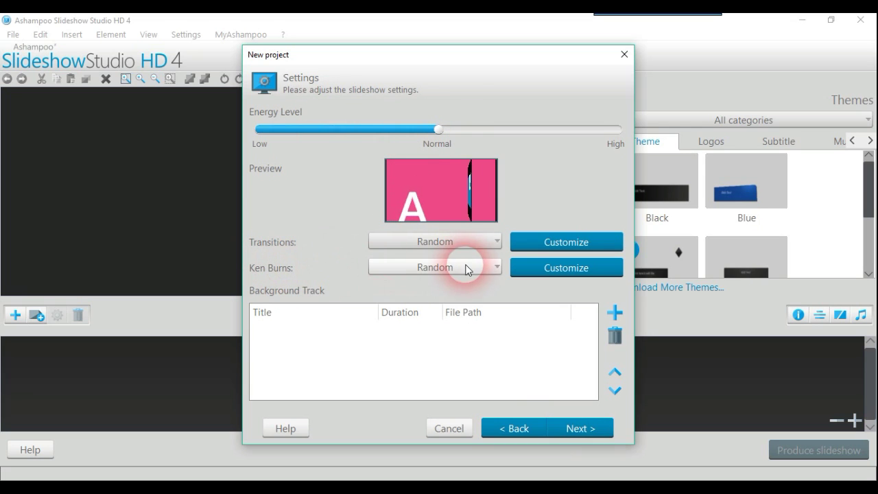
- Set transitions to None and Ken Burns to No effect, then move on to adding pictures
left_click(496, 242)
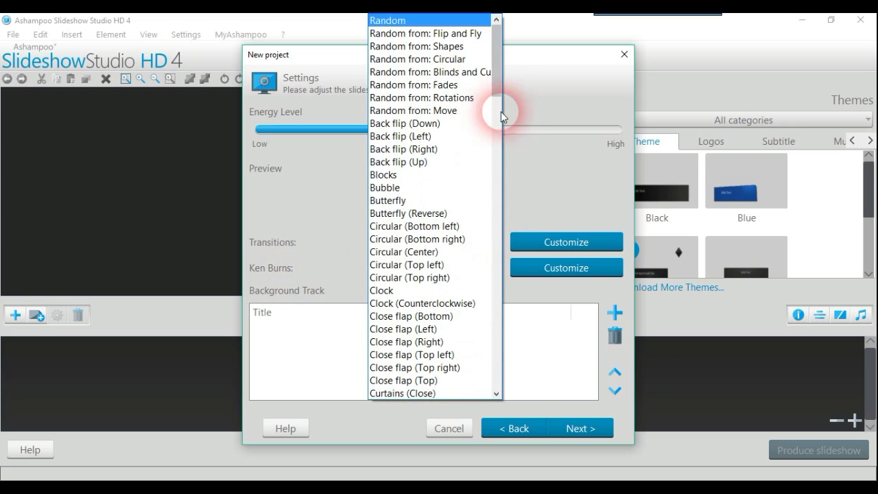
left_click_drag(499, 78, 503, 384)
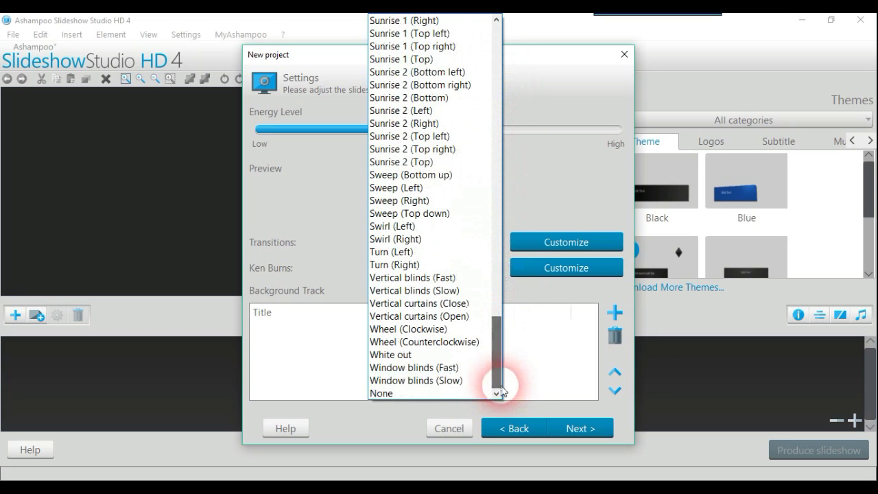
left_click(466, 390)
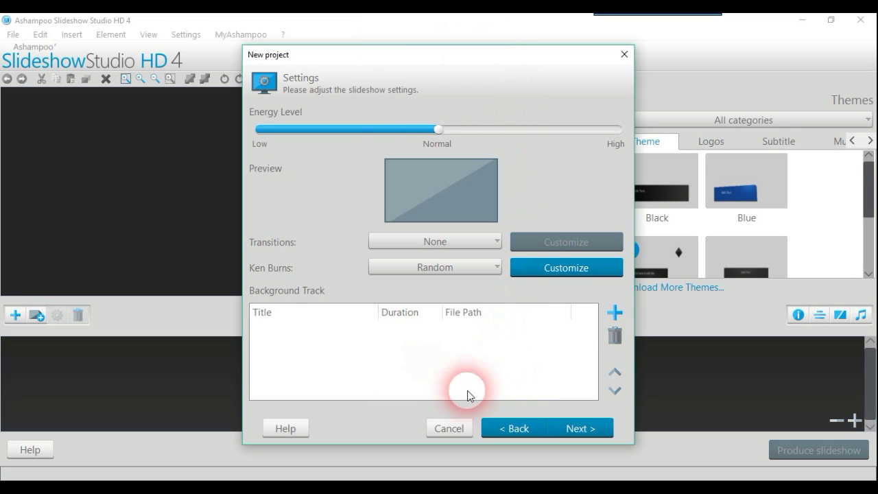
left_click(498, 267)
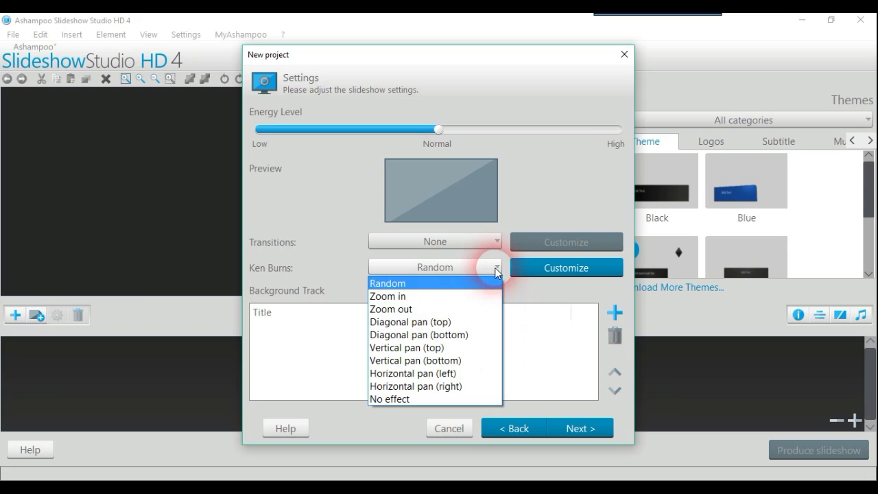
left_click(478, 399)
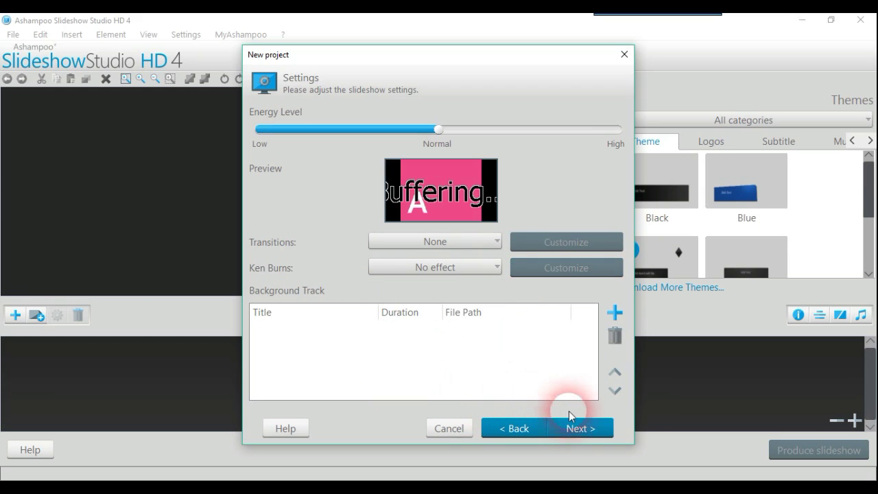
left_click(582, 428)
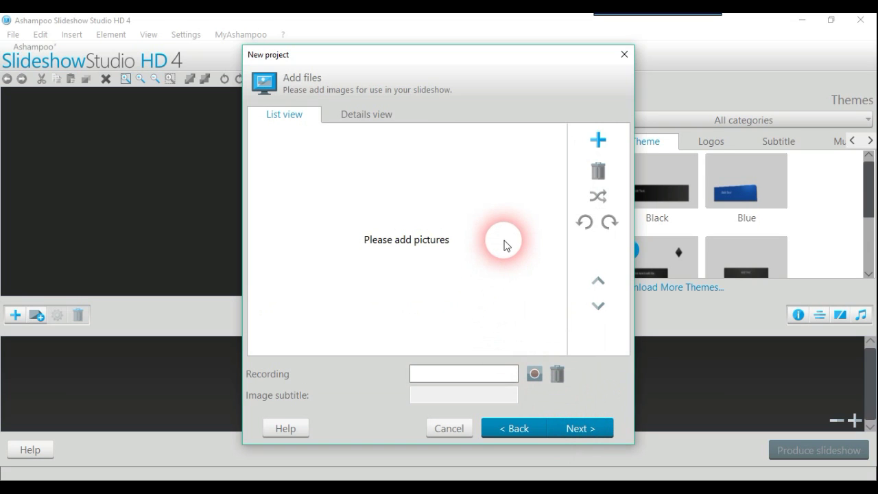
- Add all eight images from the Webbiness folder and finish the new-project wizard
left_click(600, 142)
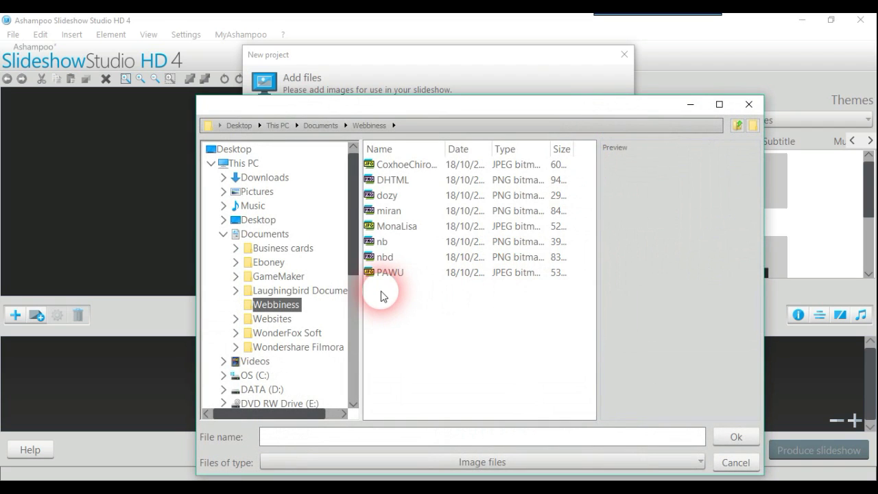
left_click_drag(381, 291, 512, 153)
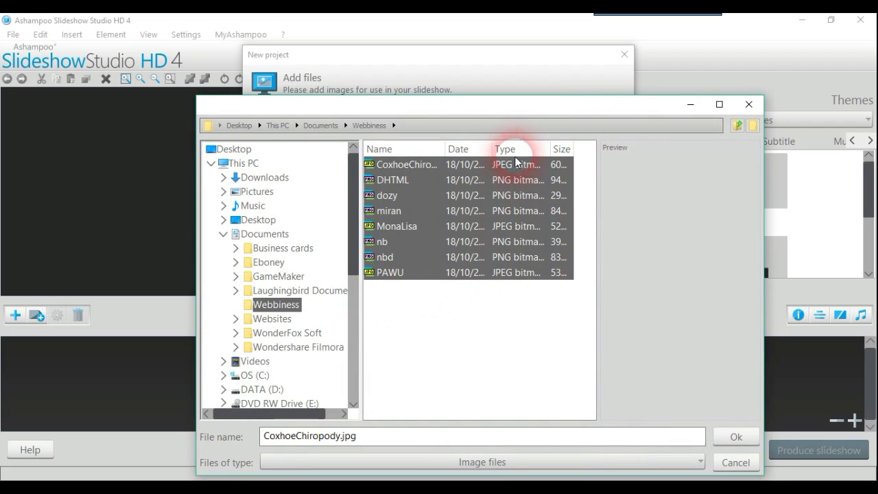
left_click(728, 437)
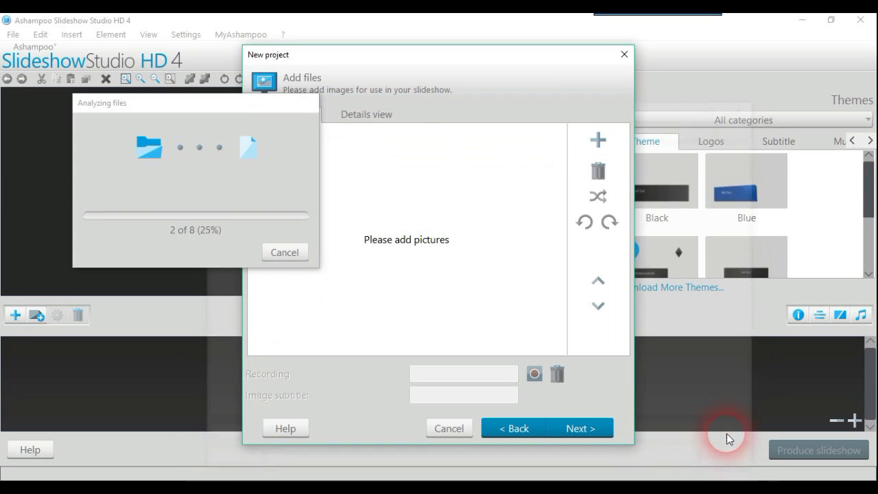
left_click(594, 429)
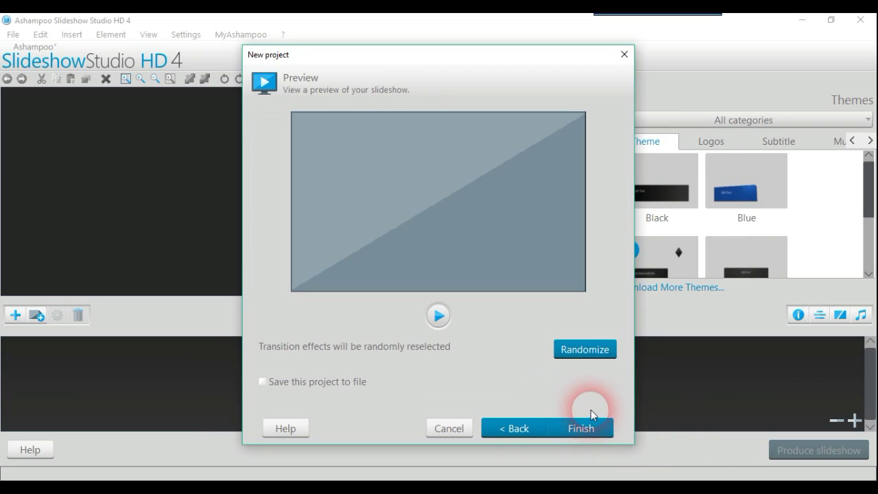
left_click(594, 429)
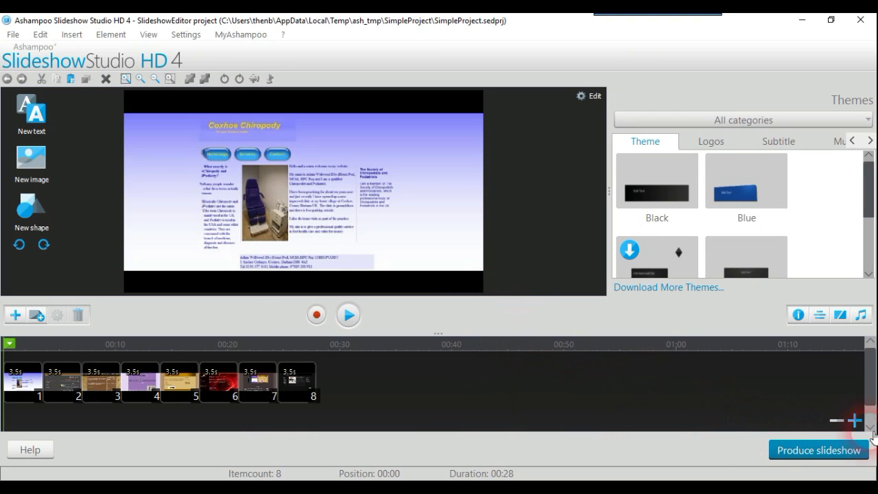
left_click(854, 422)
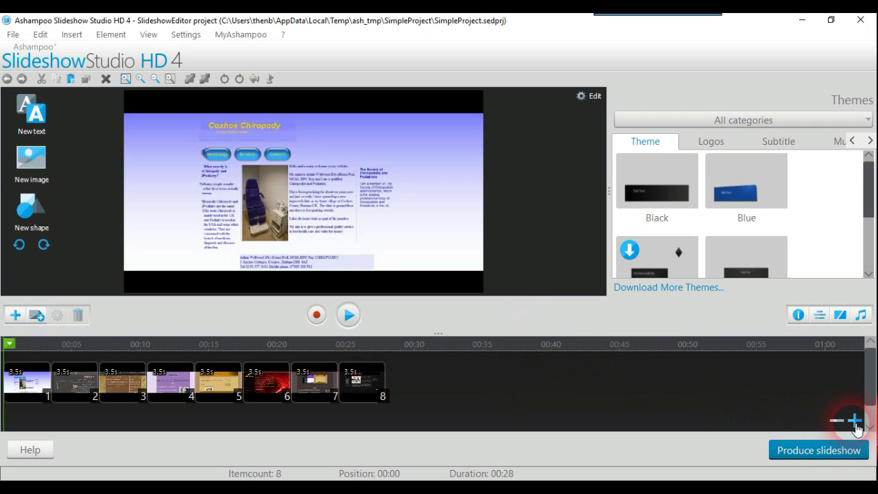
left_click(854, 421)
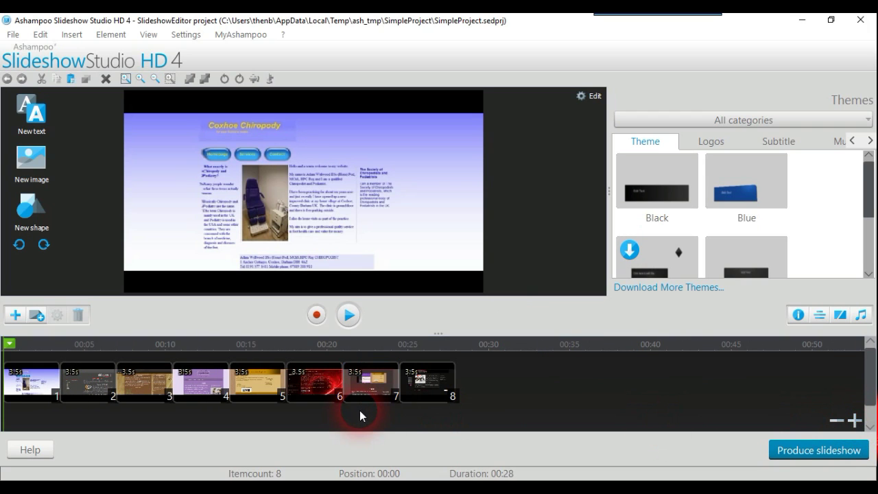
left_click(351, 318)
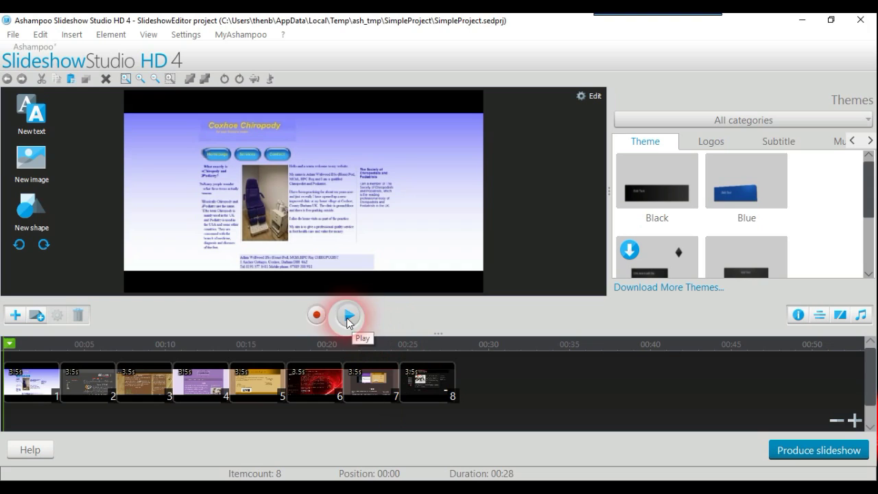
left_click(316, 317)
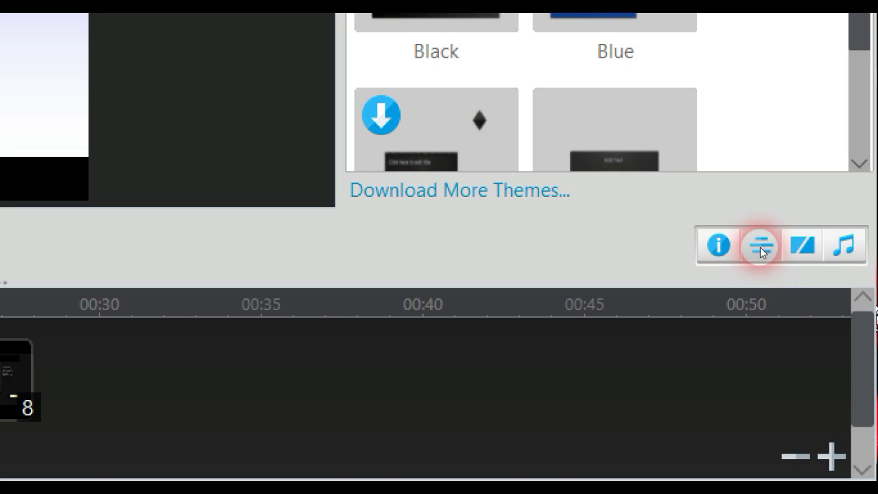
left_click(760, 247)
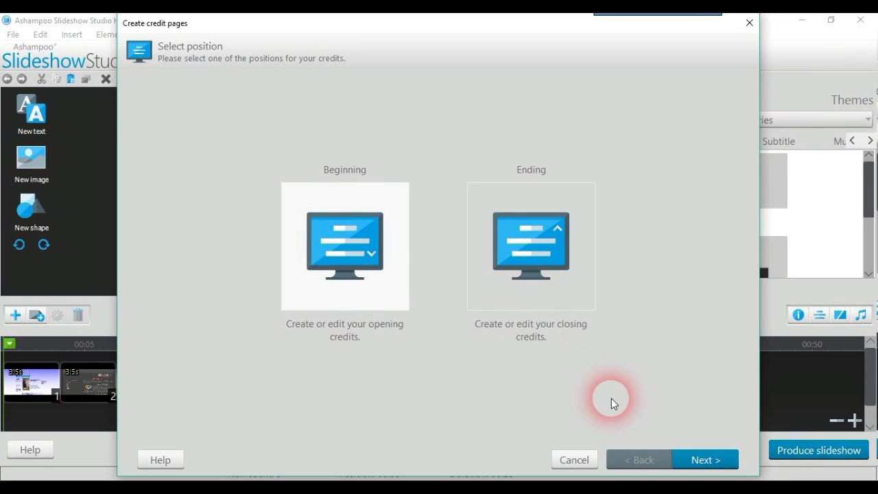
left_click(586, 459)
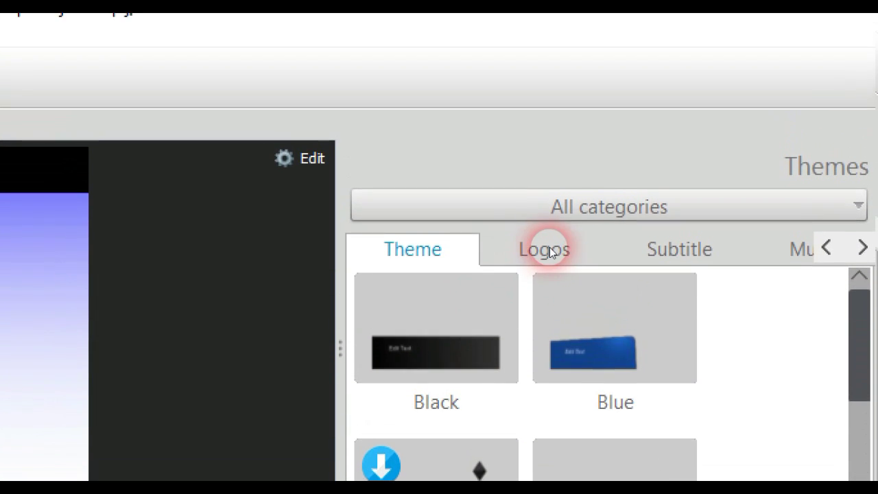
- Browse the Logos themes, then show the Music effect sounds and scroll the list sideways
left_click(545, 231)
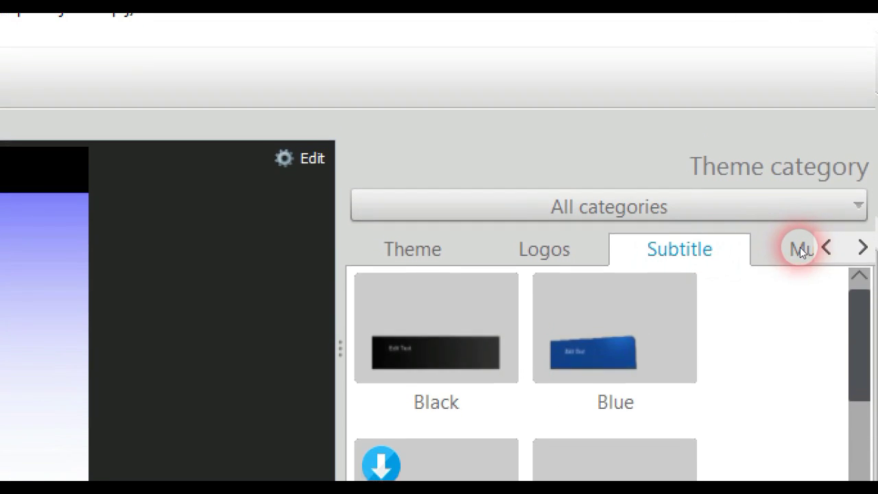
left_click(800, 247)
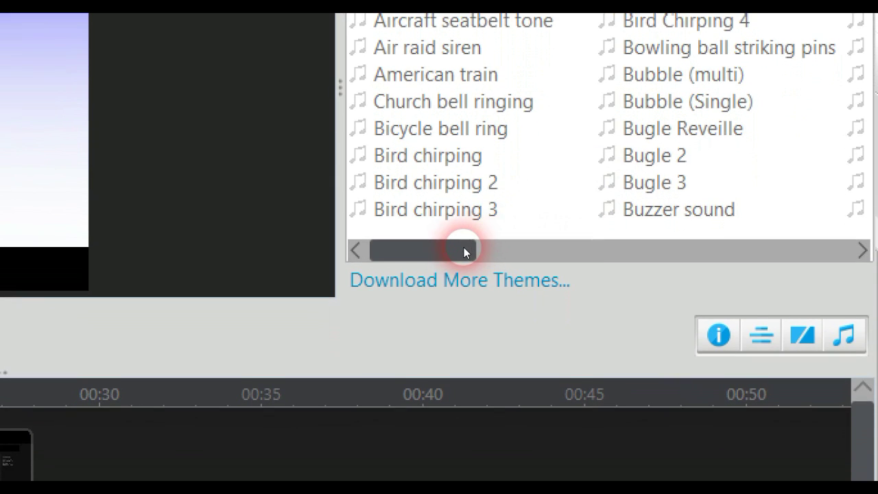
left_click_drag(462, 300, 588, 299)
left_click_drag(588, 252, 677, 252)
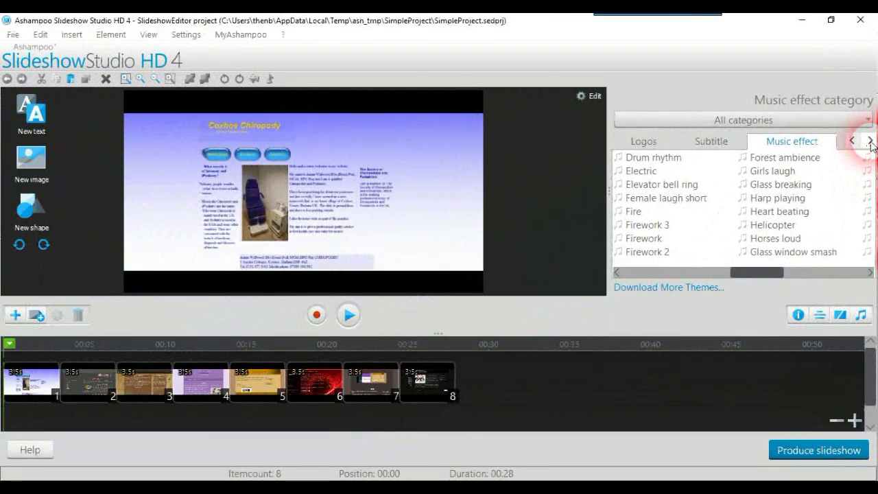
- Show the empty Recording category, then look through the Edit and Insert menus
left_click(863, 189)
left_click(815, 144)
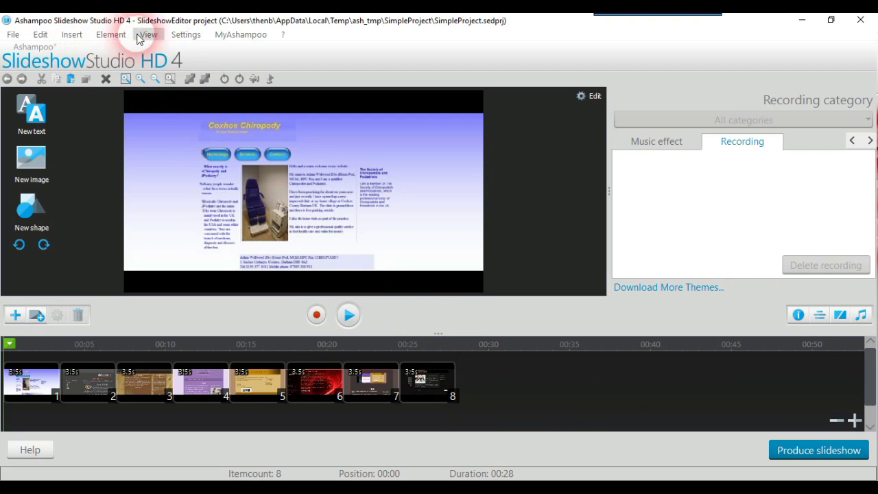
left_click(25, 38)
mouse_move(33, 36)
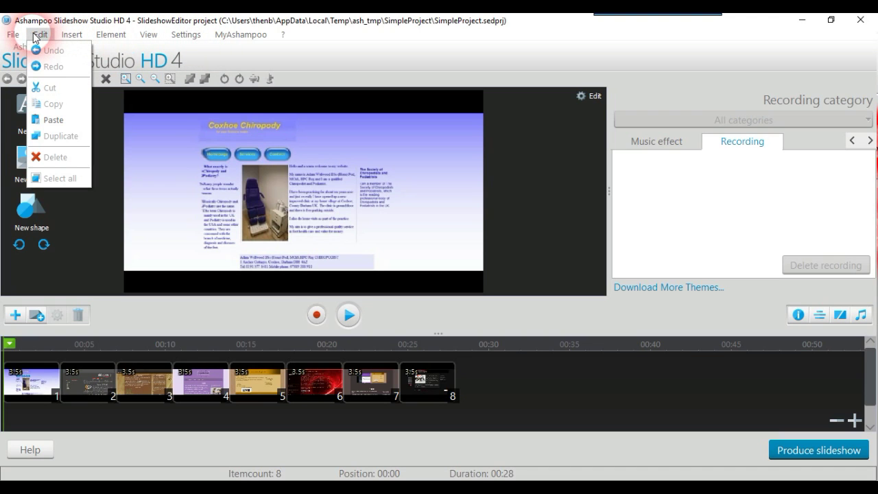
mouse_move(67, 35)
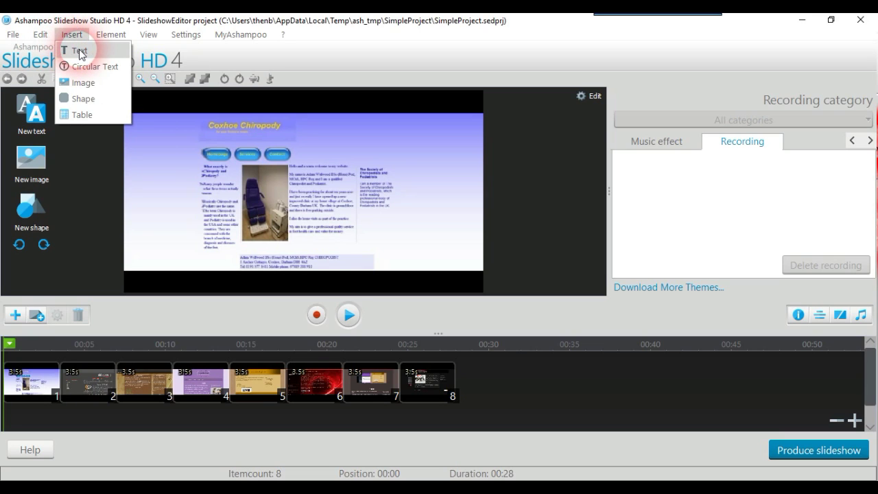
left_click(38, 133)
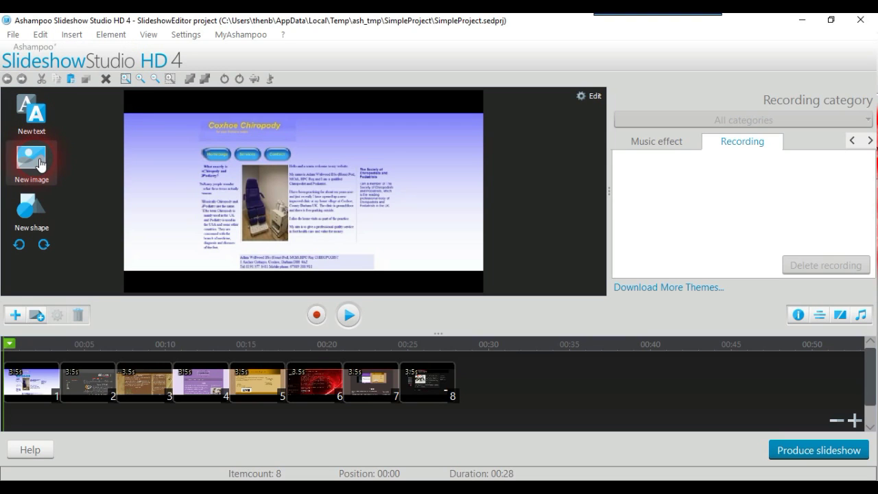
left_click(51, 246)
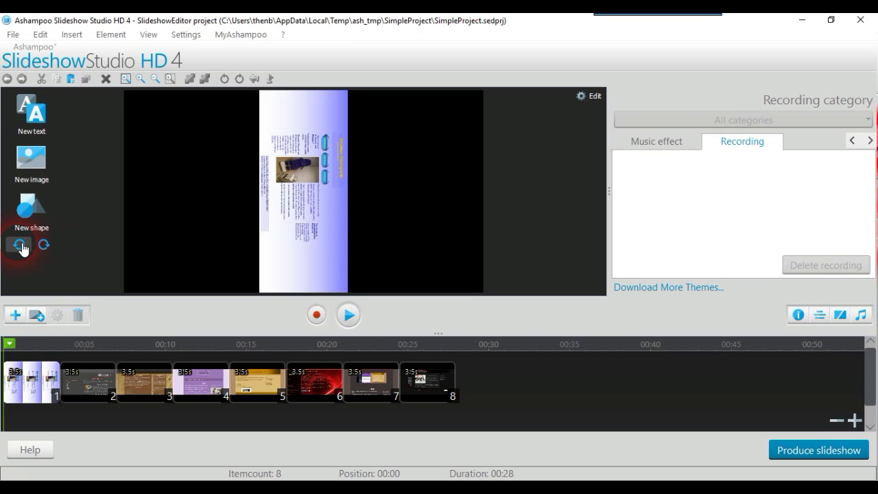
left_click(20, 245)
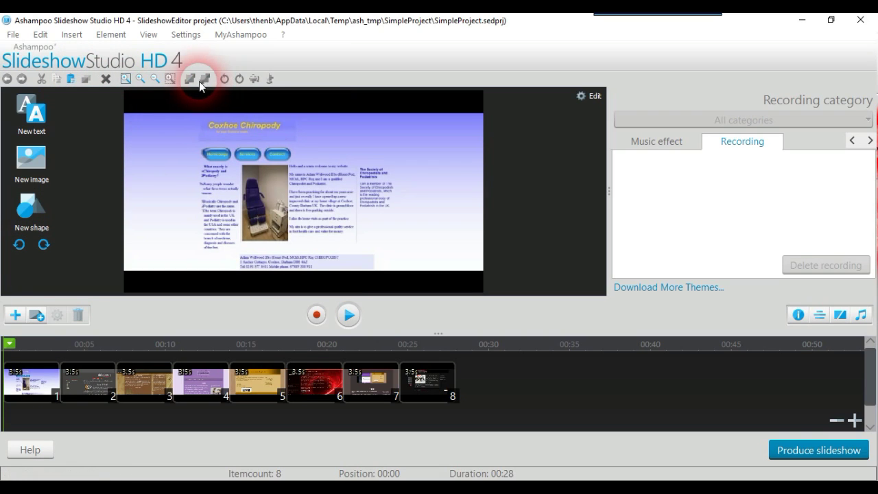
left_click(141, 81)
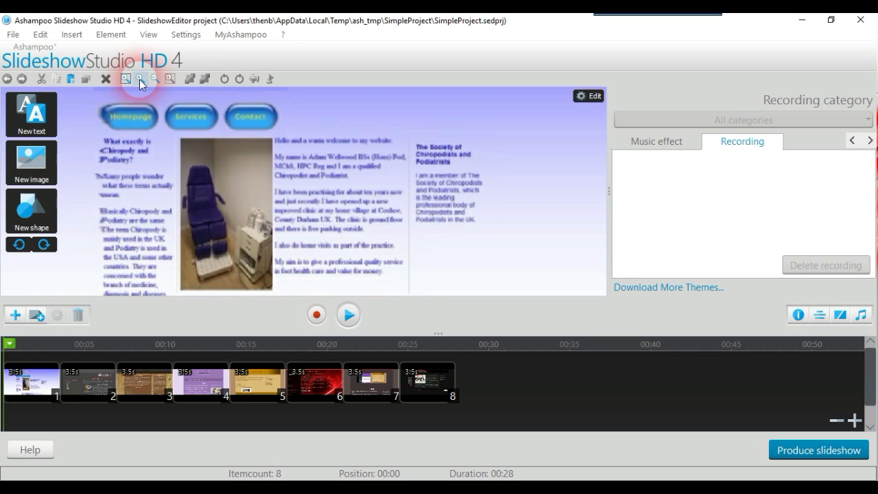
left_click(141, 81)
left_click(125, 79)
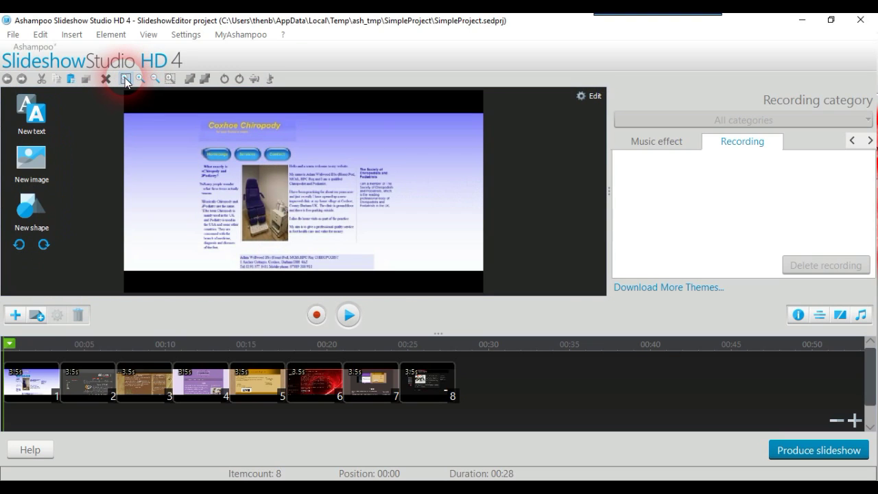
left_click(360, 115)
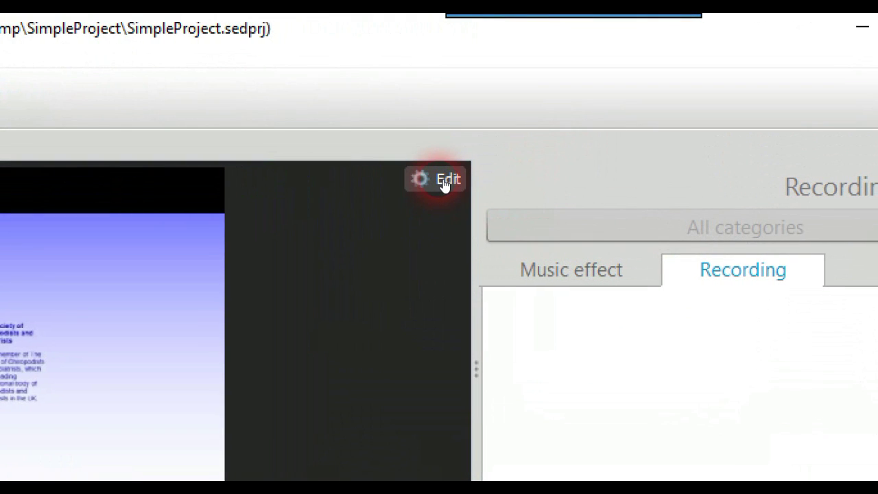
left_click(444, 182)
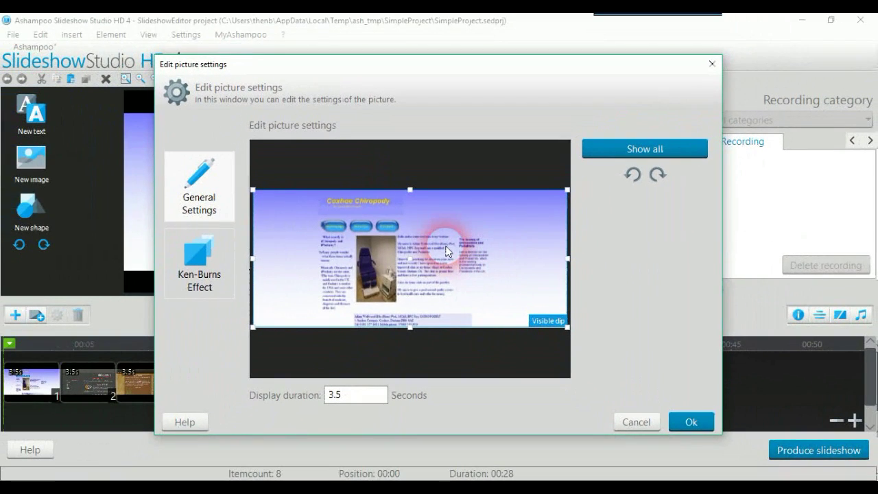
left_click(374, 396)
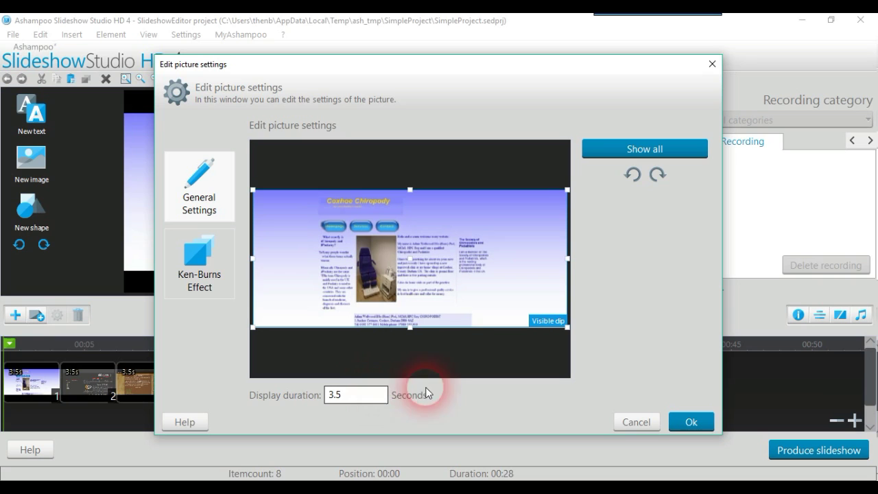
left_click(690, 421)
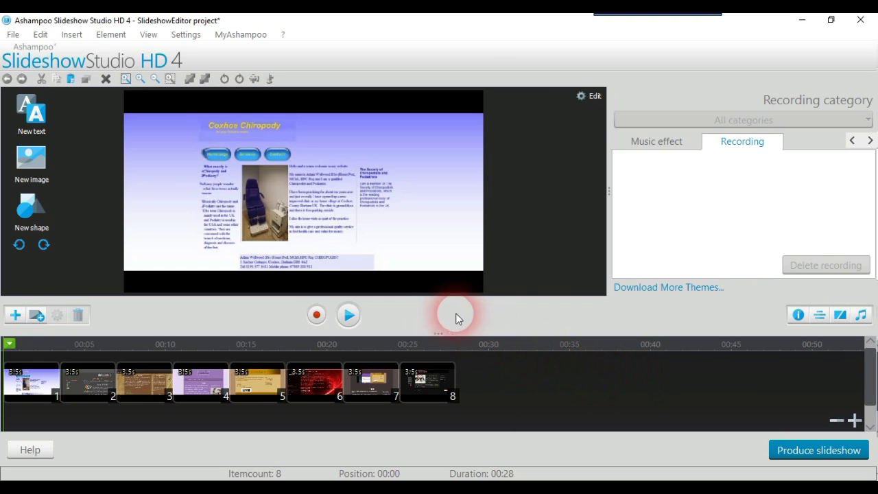
left_click(346, 317)
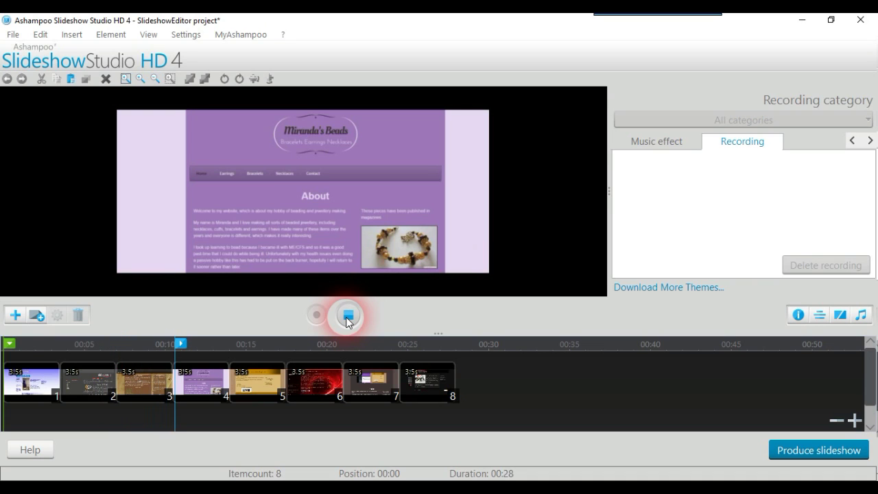
left_click(347, 317)
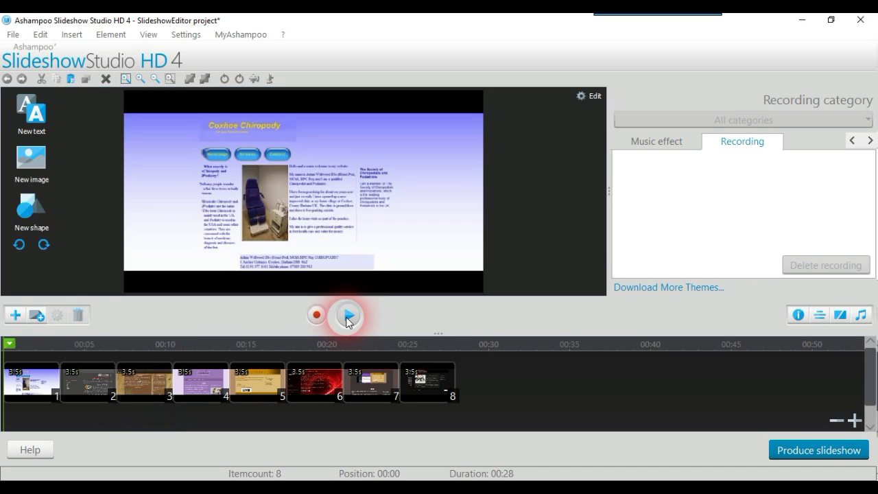
- In Transition settings, raise the transition duration above zero on the duration page
left_click(842, 317)
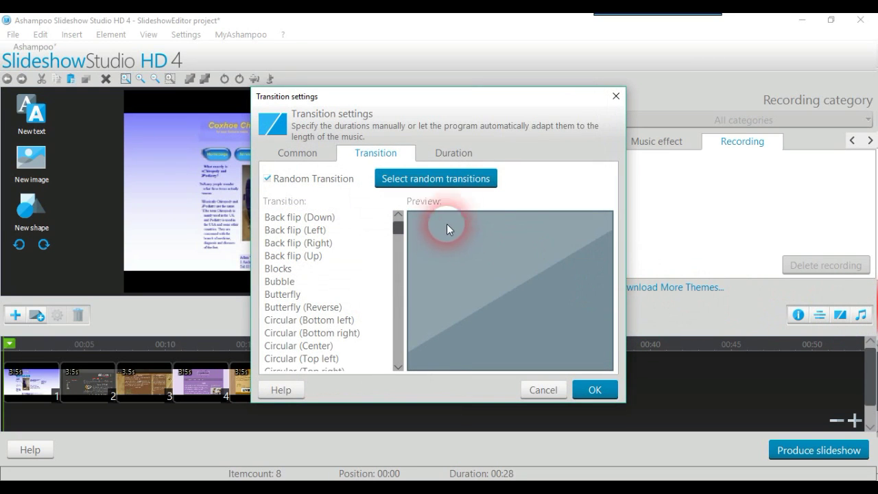
left_click(447, 159)
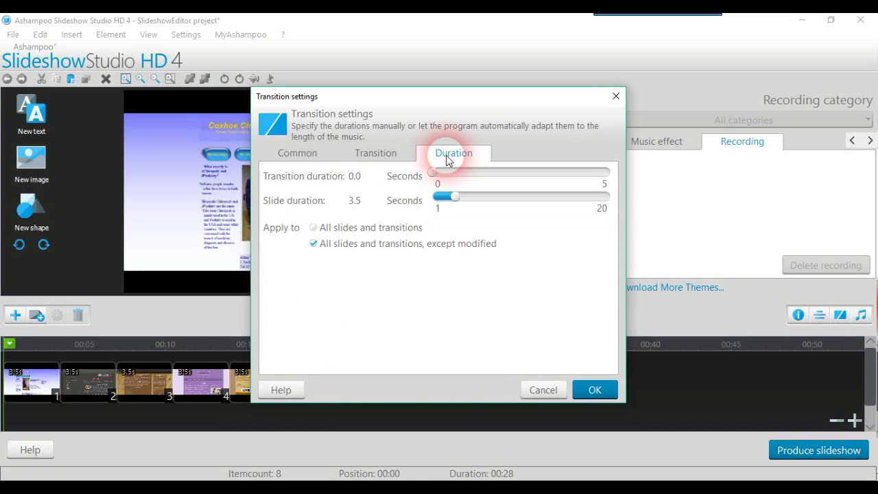
left_click_drag(441, 176, 470, 181)
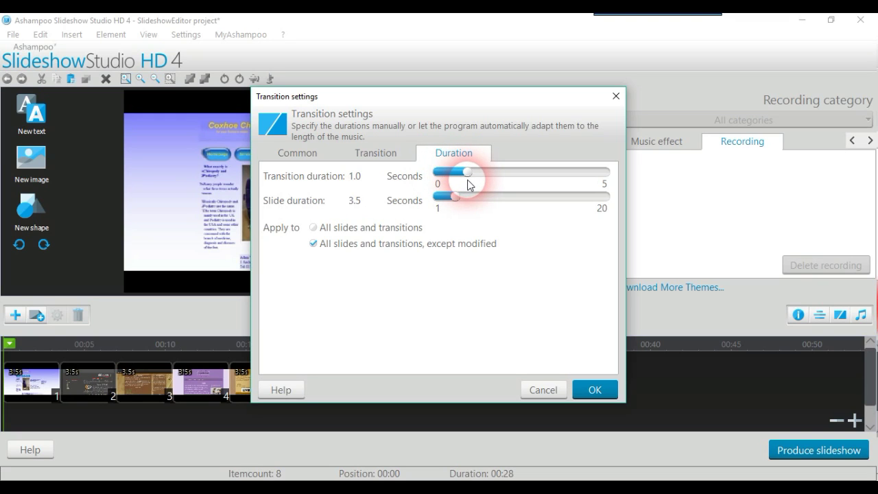
- Turn off random transitions, choose Bubble as the slide transition, and confirm with OK
left_click(389, 157)
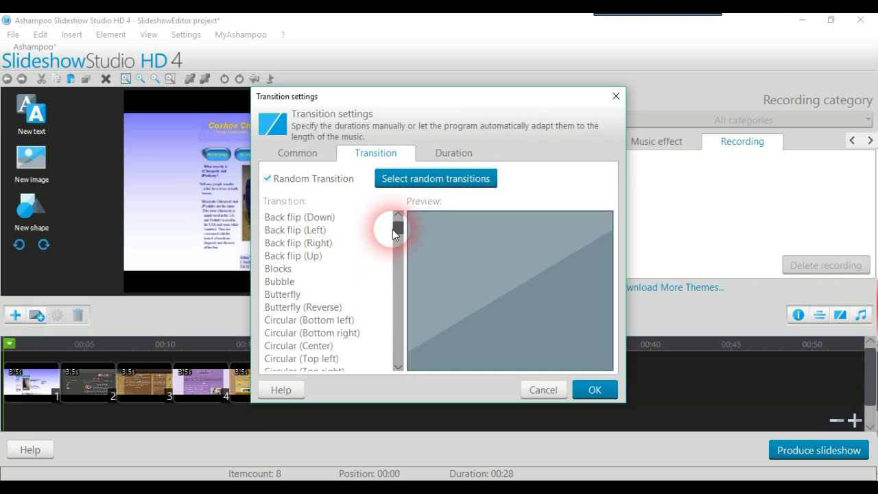
left_click(293, 281)
left_click(290, 273)
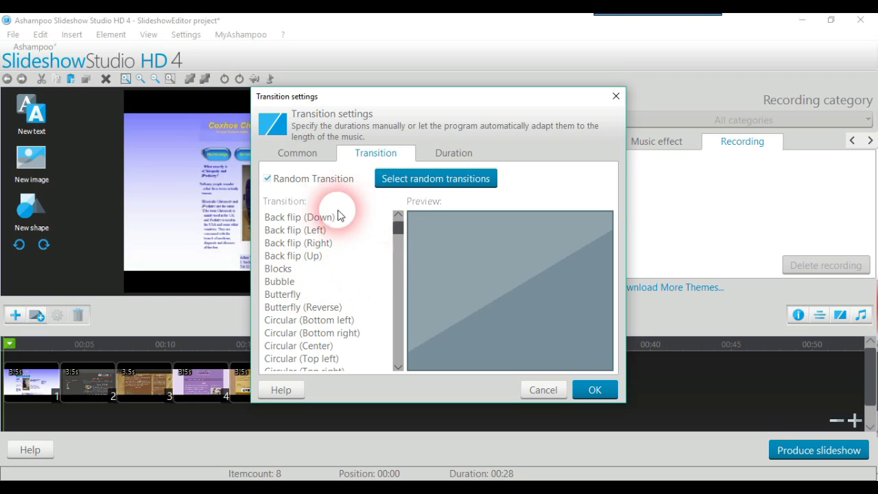
left_click(268, 179)
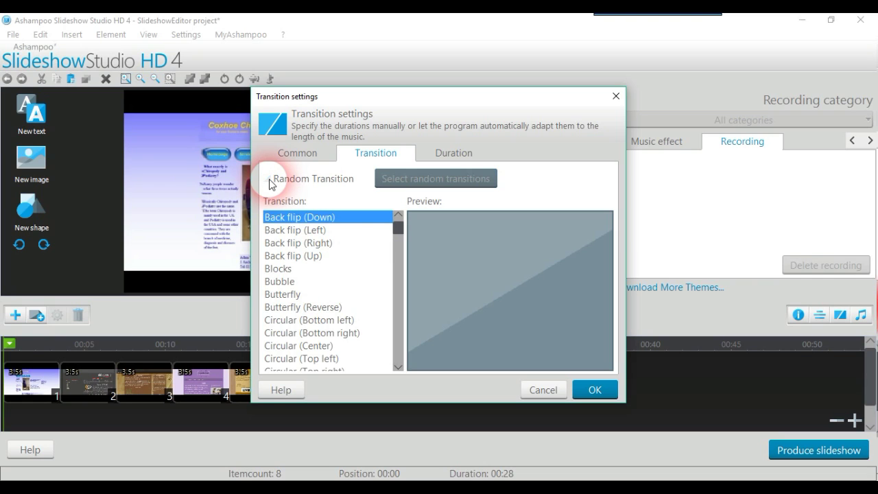
left_click(281, 281)
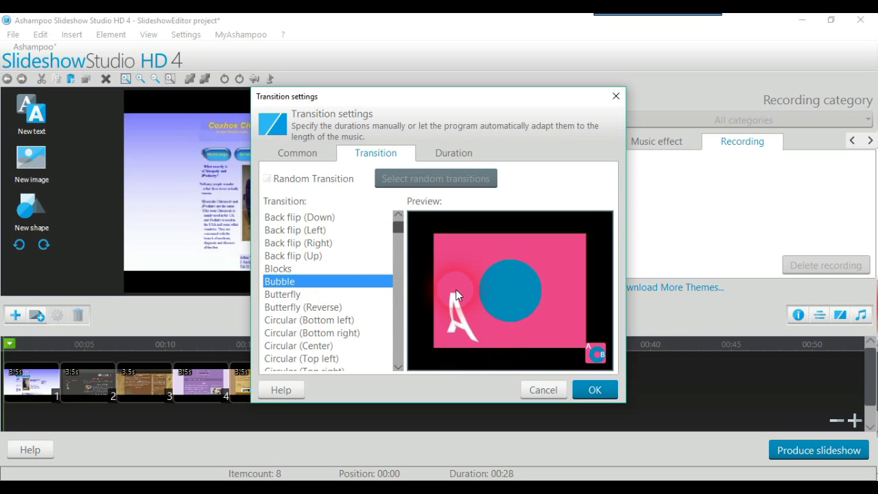
mouse_move(402, 233)
left_mouse_down()
mouse_move(400, 352)
mouse_move(393, 229)
left_mouse_up()
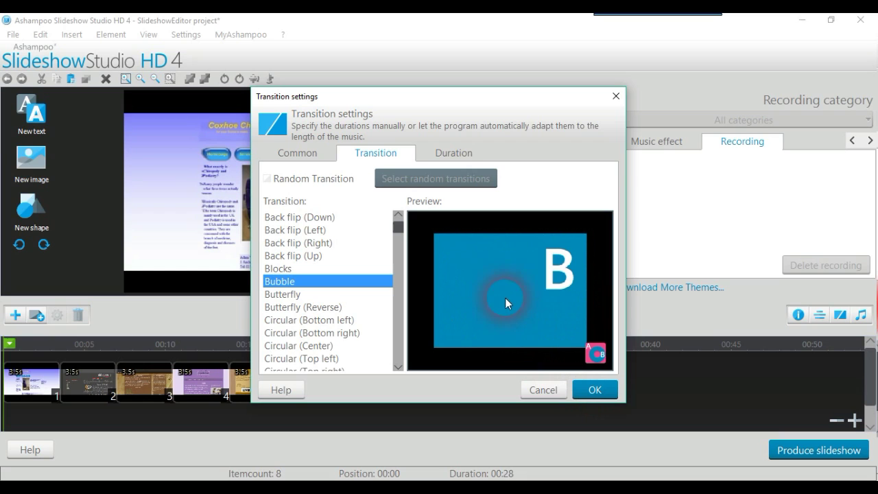
left_click(593, 392)
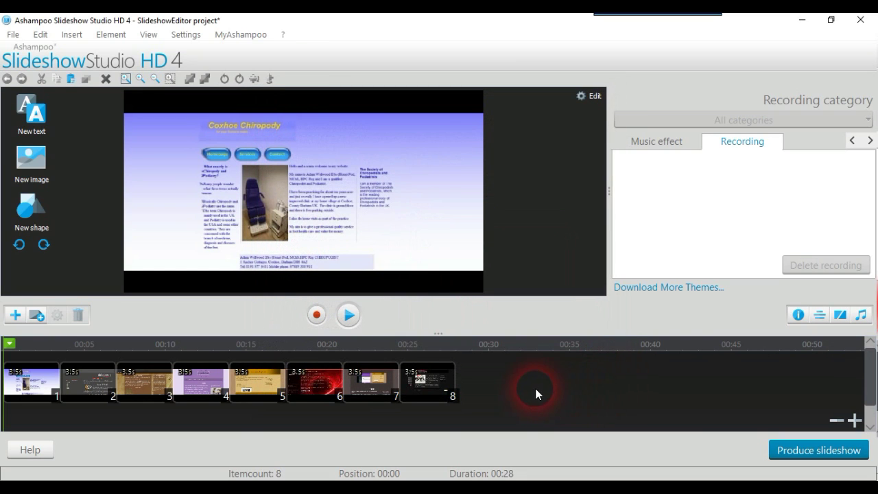
left_click(348, 317)
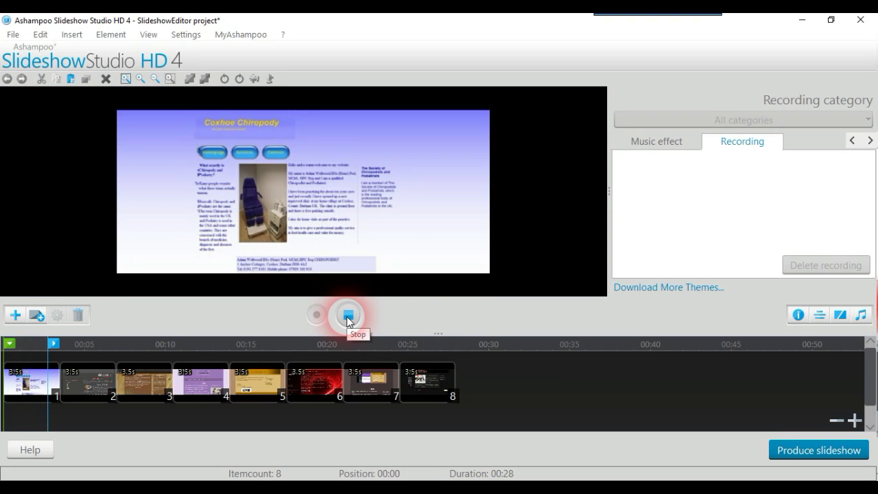
left_click(348, 317)
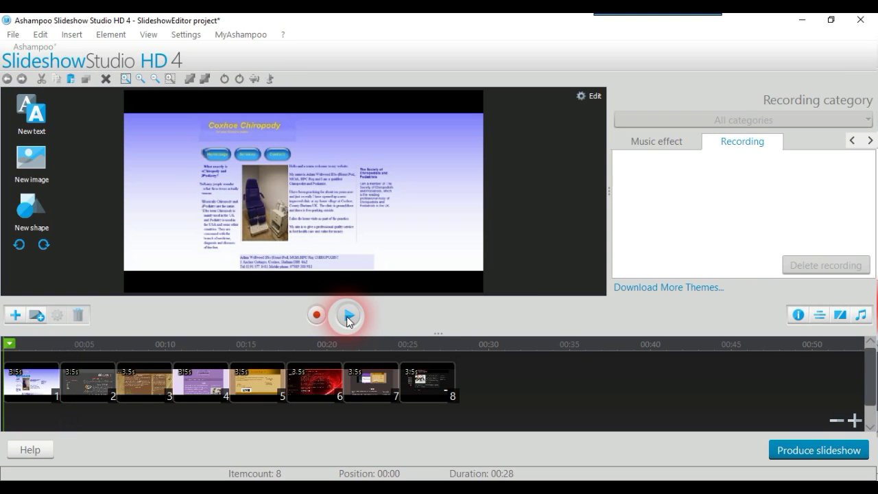
- Apply 1.0-second transitions and 3.5-second slides to all slides, making the slideshow 00:35
left_click(838, 314)
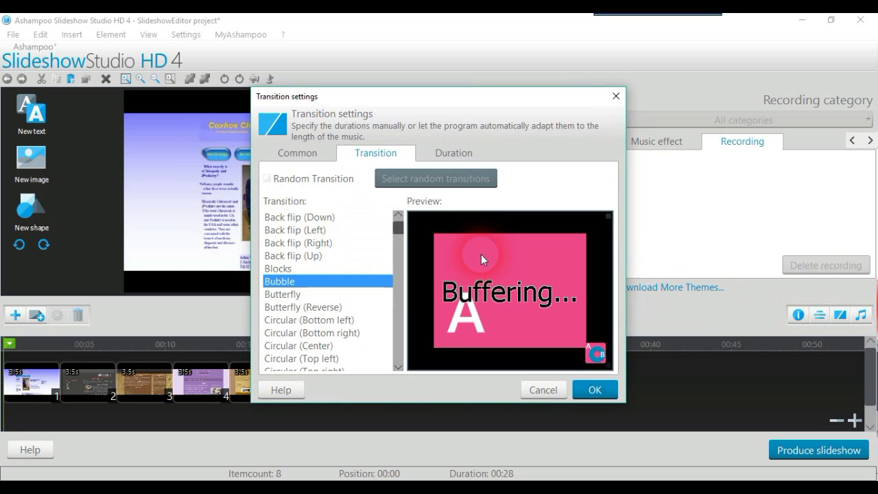
left_click(310, 155)
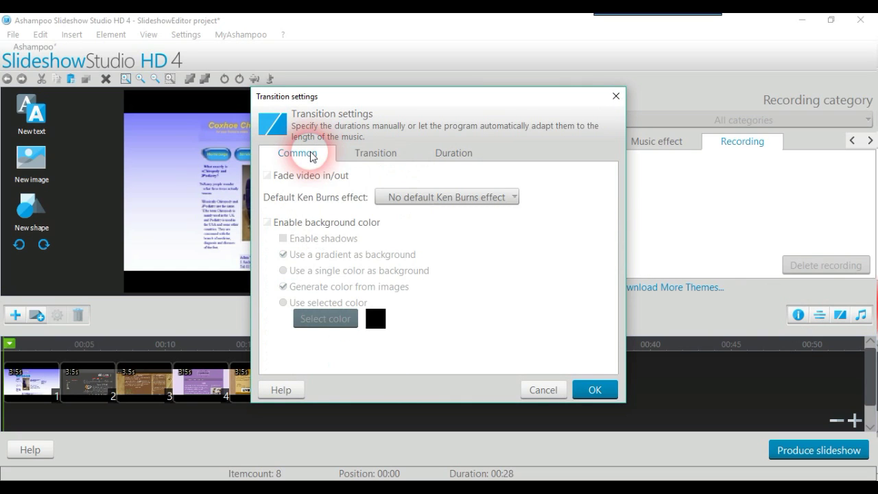
left_click(377, 155)
left_click(443, 157)
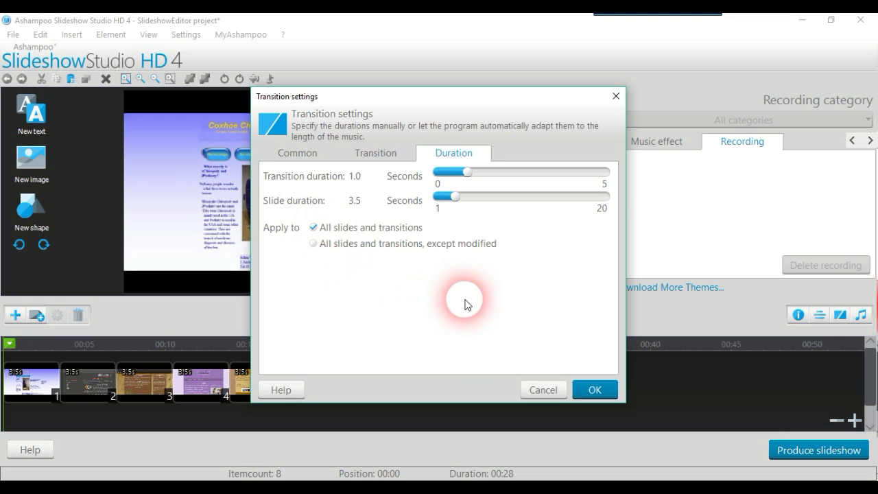
left_click(600, 389)
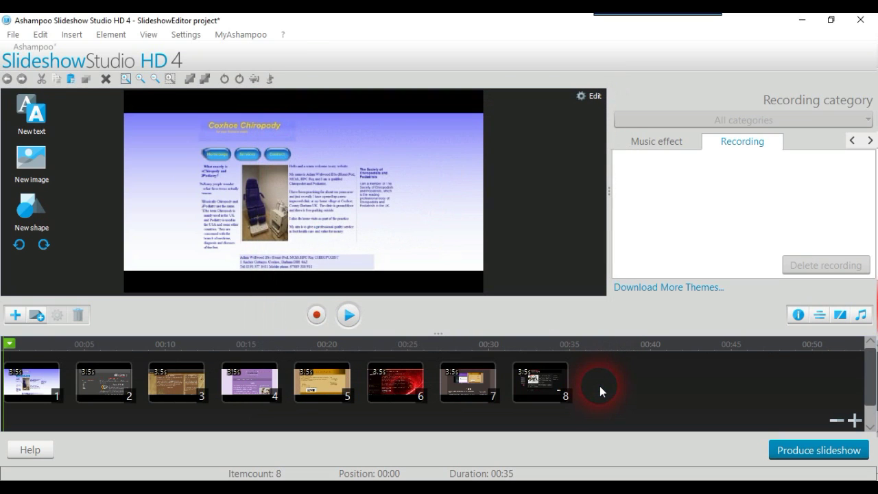
left_click(349, 315)
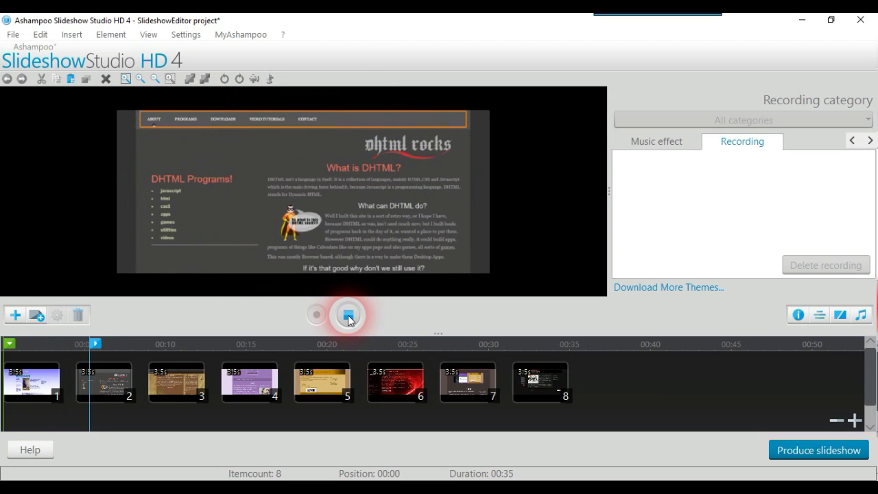
left_click(349, 318)
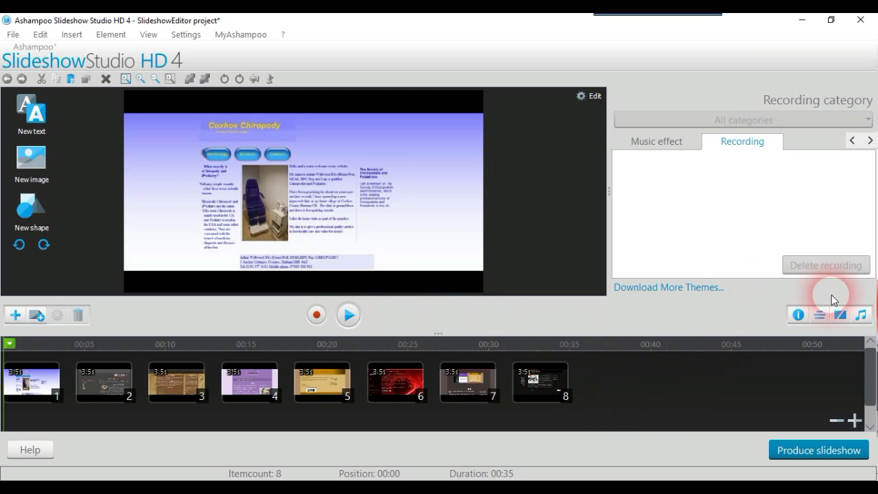
- Place the 6.0-second Firework 3 sound effect on the timeline and preview the slideshow
left_click(668, 155)
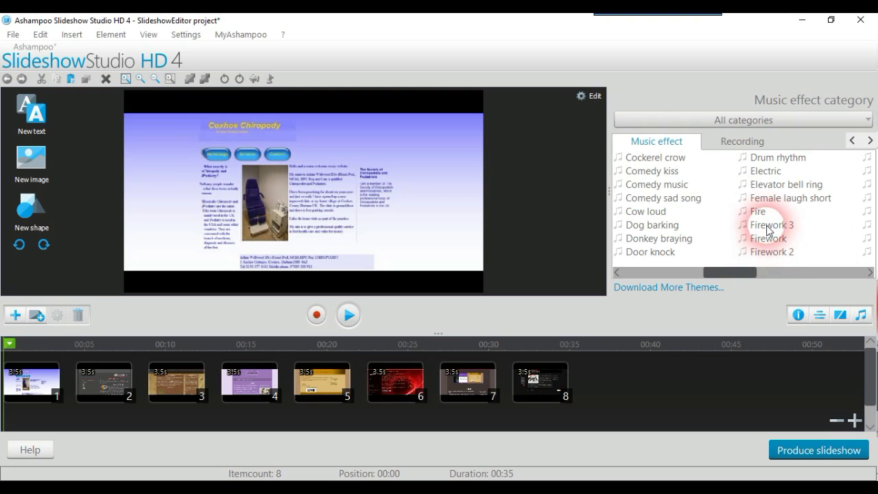
left_click(767, 226)
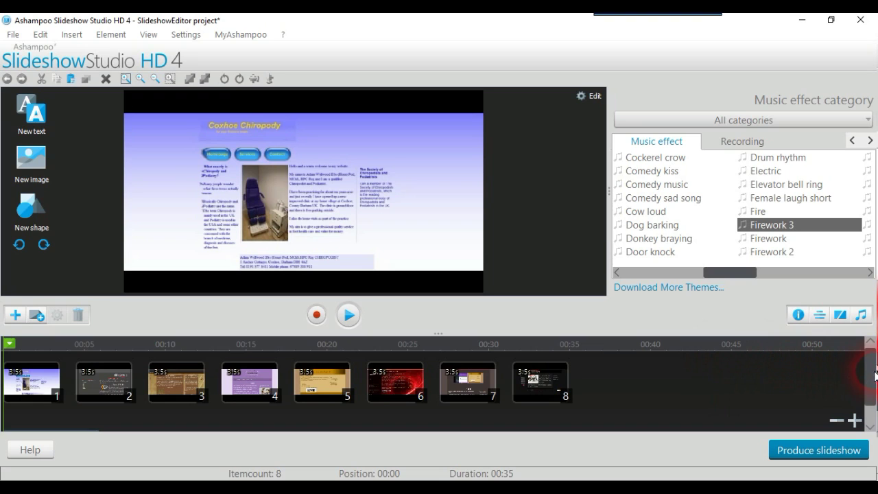
left_click_drag(869, 363, 874, 406)
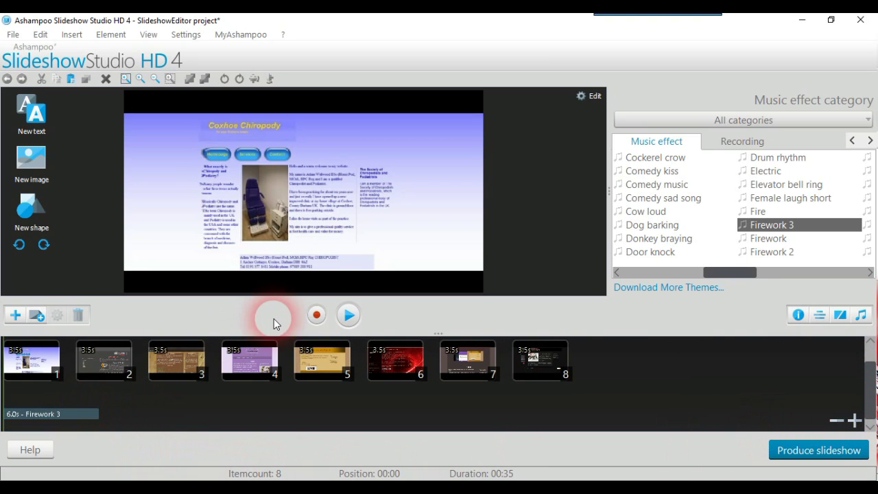
left_click(351, 314)
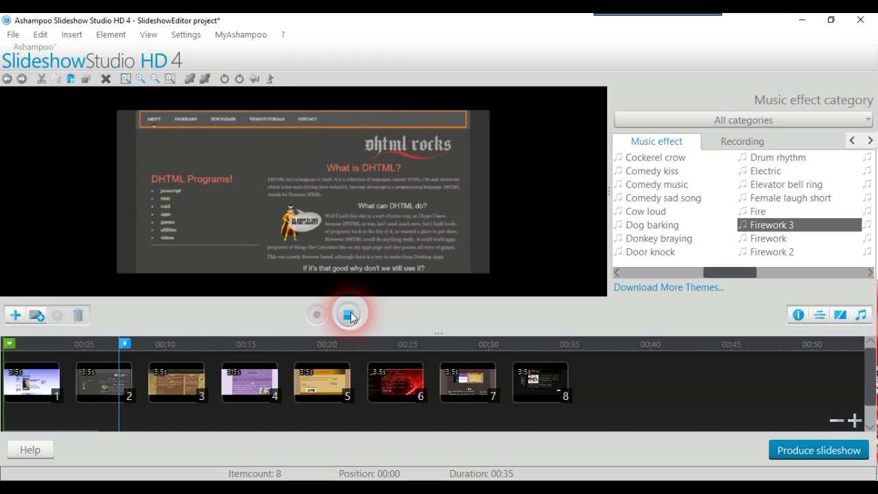
left_click(350, 316)
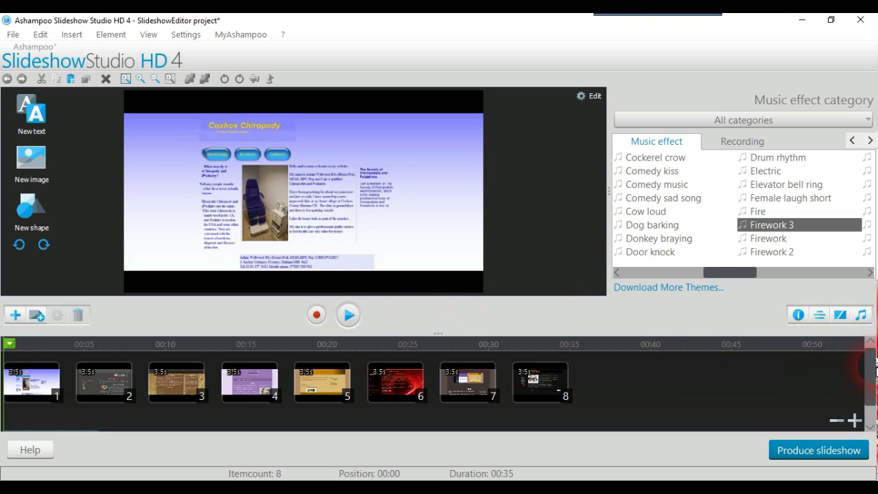
scroll(870, 411, "down", 1)
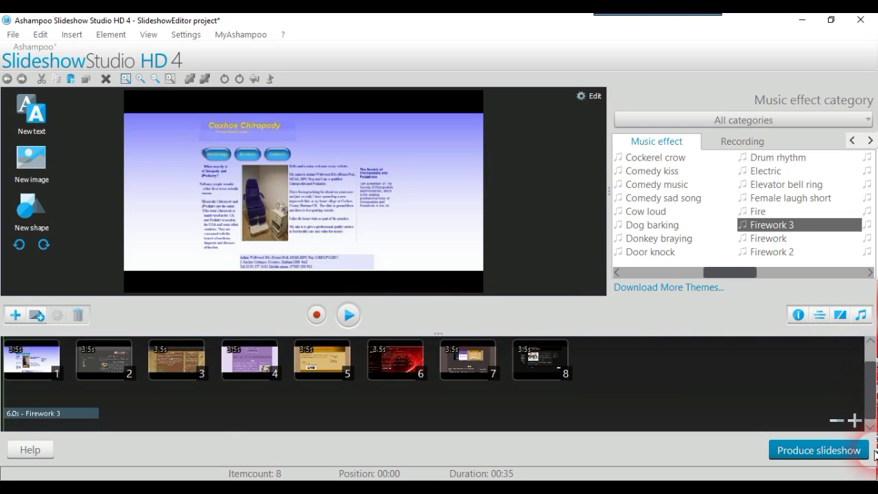
- Delete the Firework 3 sound effect track from the timeline
left_click(29, 412)
right_click(30, 412)
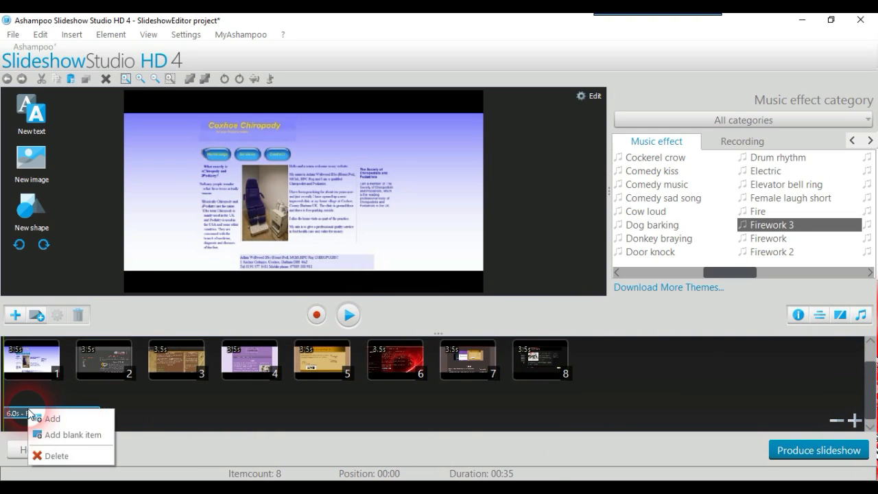
left_click(49, 456)
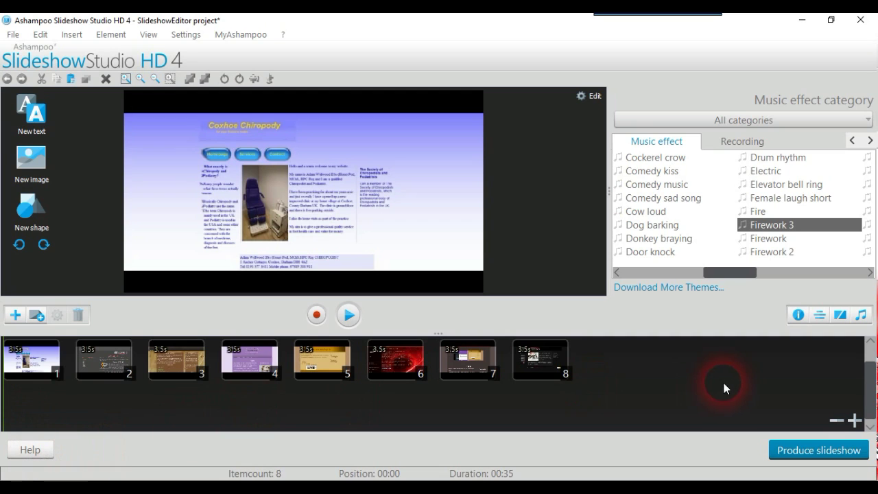
- Add '08 - In Trance (Live)' as background music and realign the timeline to it
left_click(861, 315)
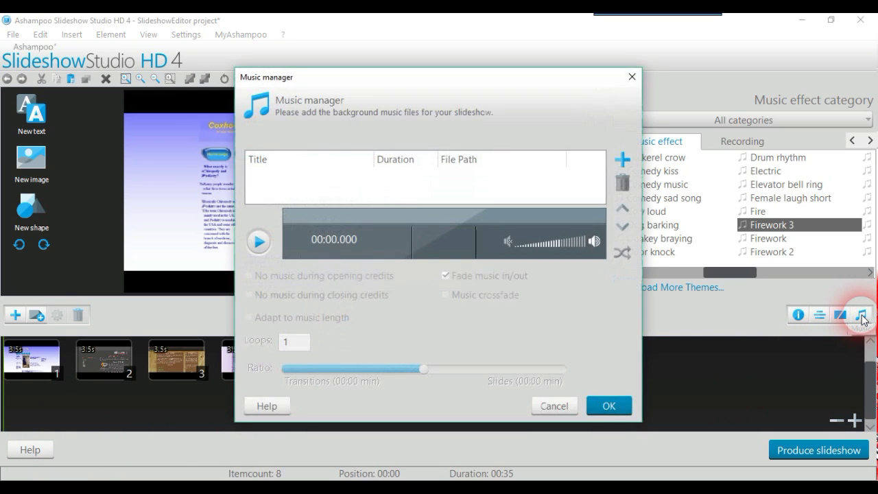
left_click(619, 162)
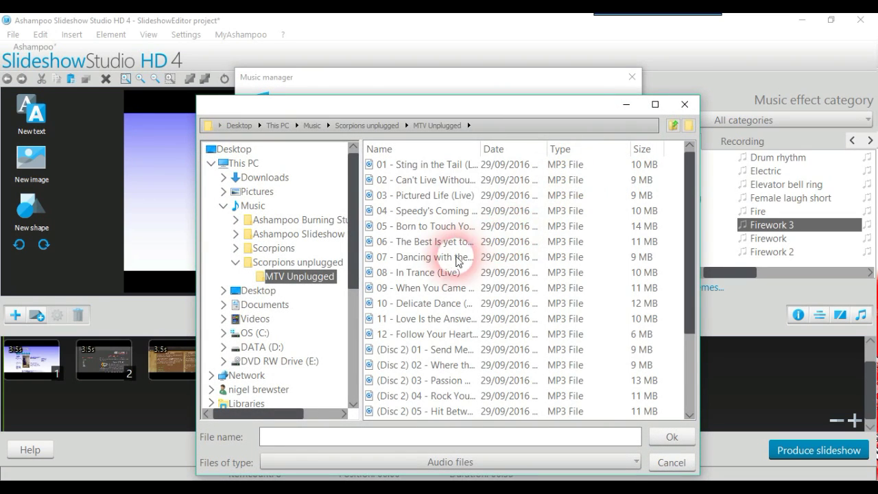
left_click(443, 274)
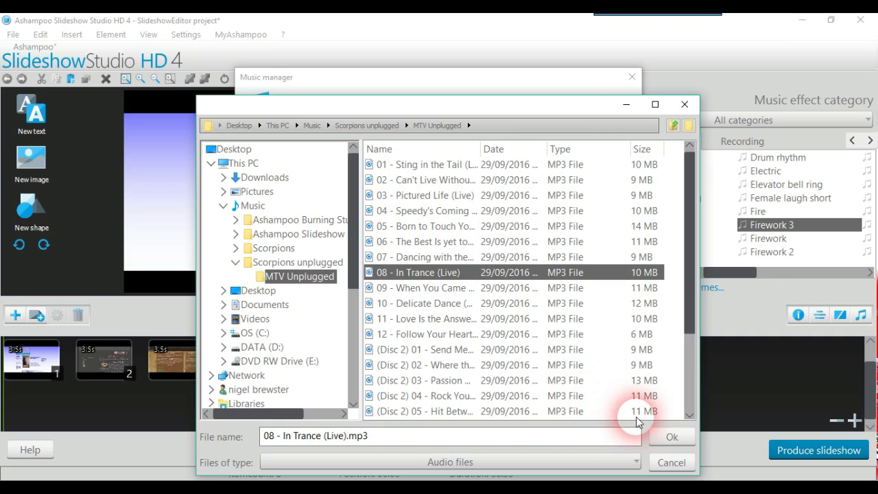
left_click(669, 436)
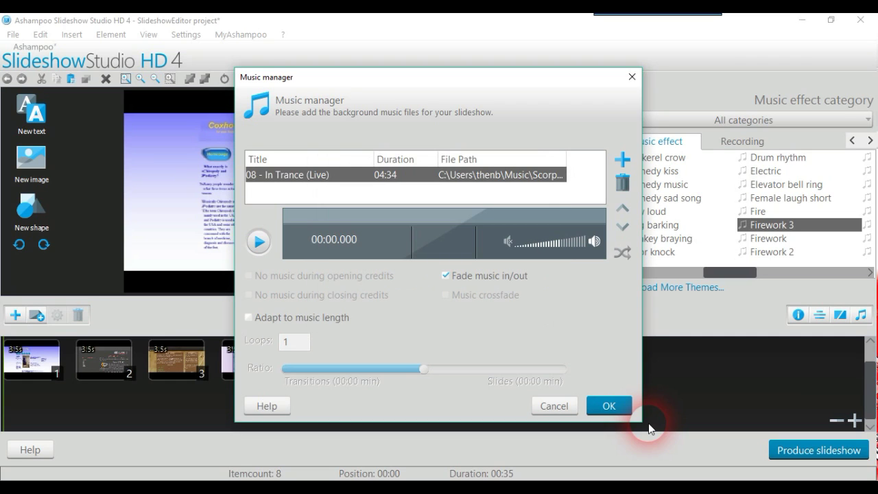
left_click(626, 407)
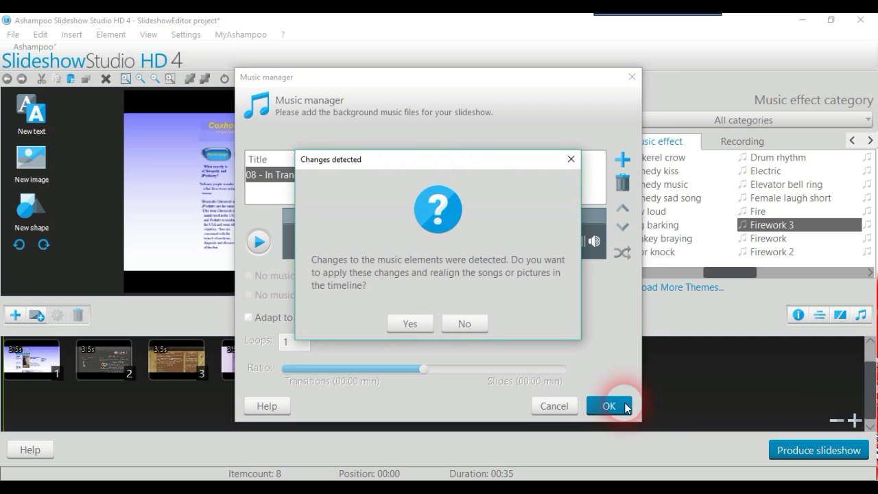
left_click(411, 323)
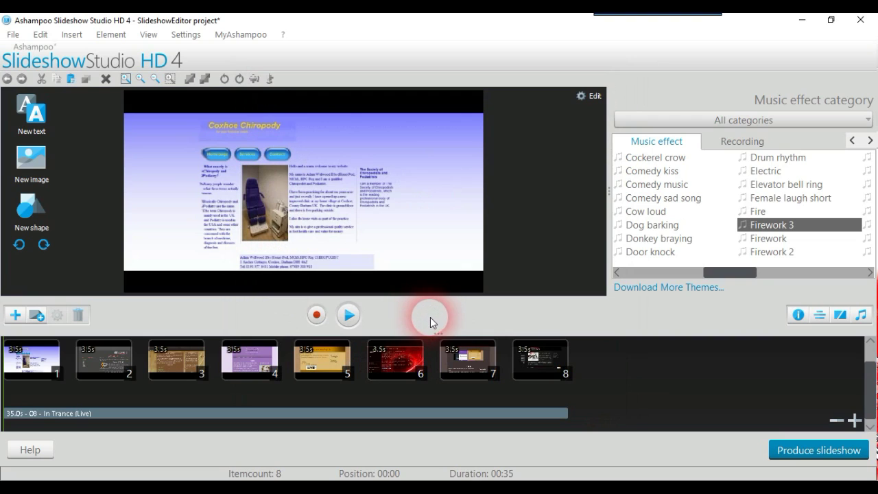
- Preview the slideshow with the background song, stop playback, and select slide 8
left_click(349, 315)
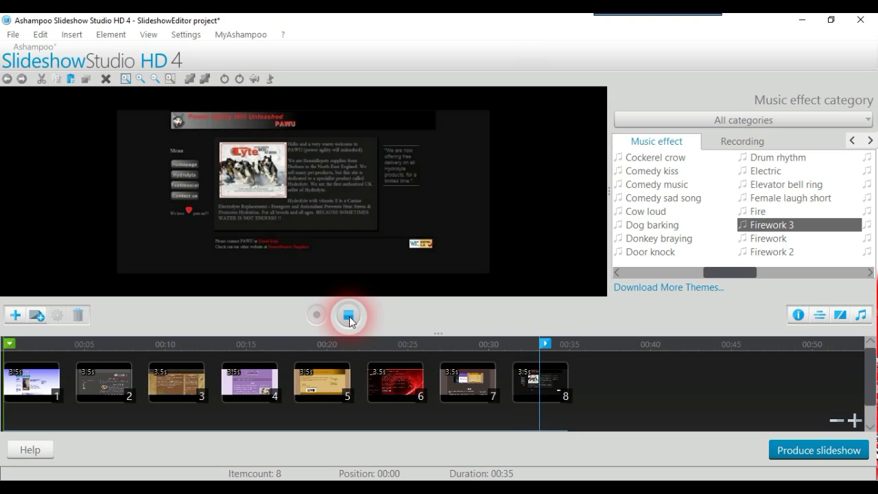
left_click(349, 316)
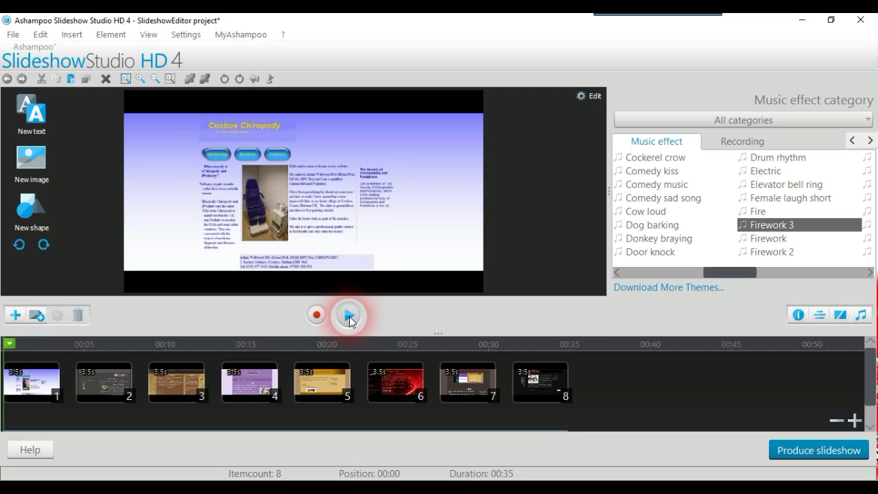
left_click(526, 384)
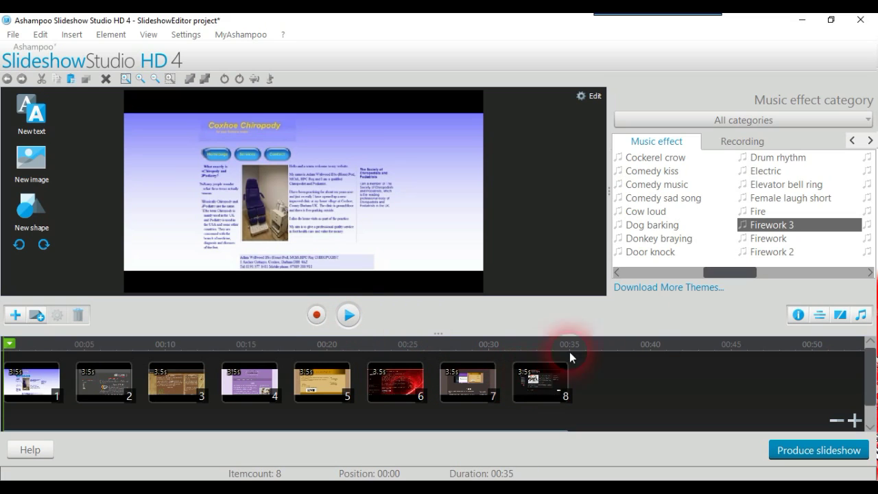
- Filter the subtitle themes to Romance and browse its music effects and voice recordings
left_click_drag(735, 273, 618, 276)
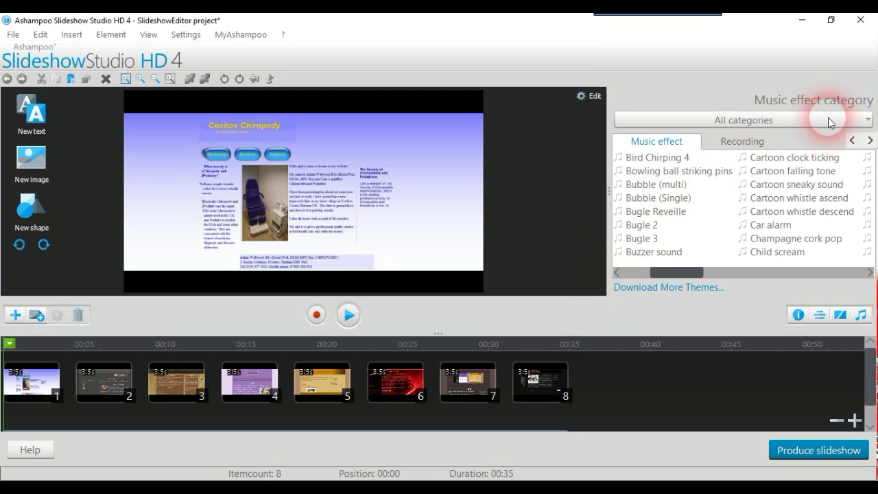
left_click(851, 140)
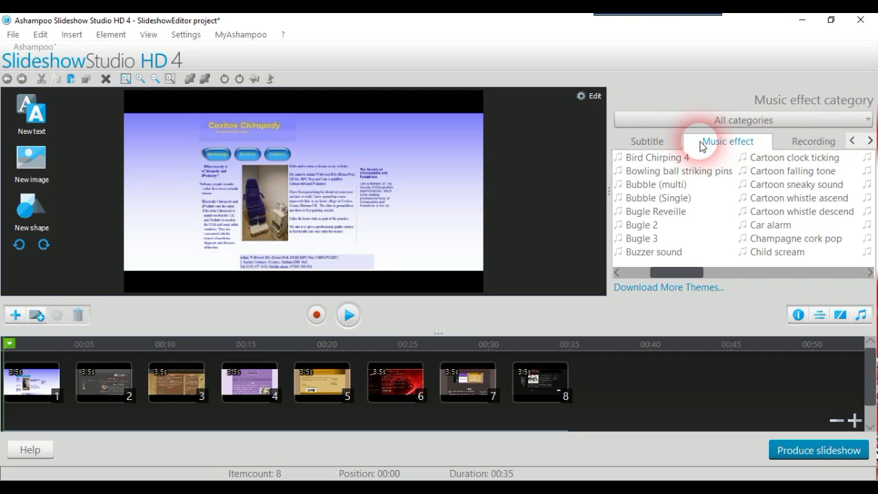
left_click(669, 142)
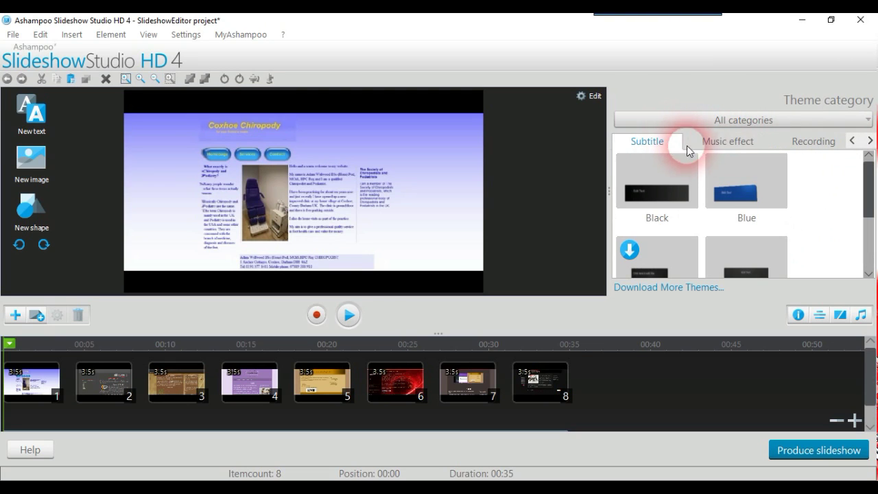
left_click(866, 121)
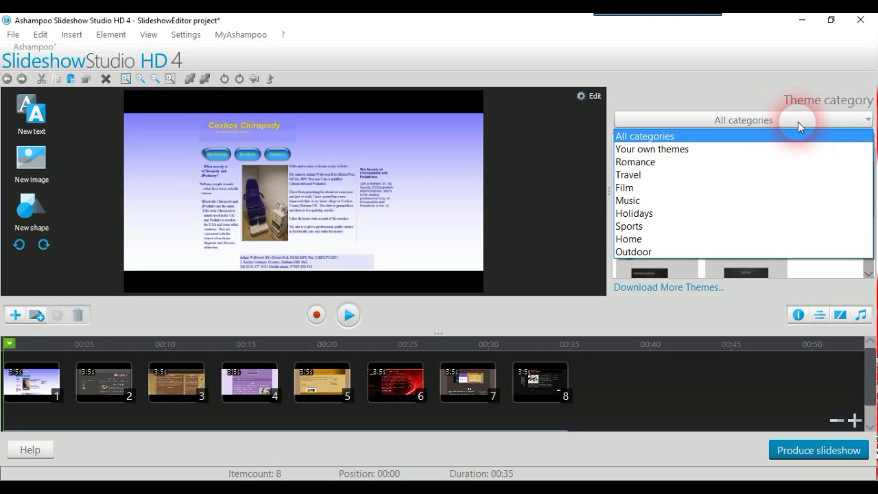
left_click(793, 163)
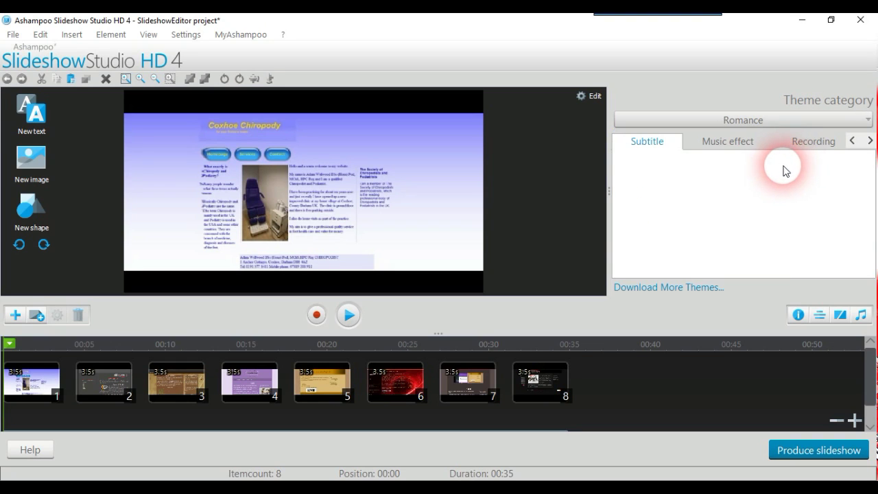
left_click(727, 145)
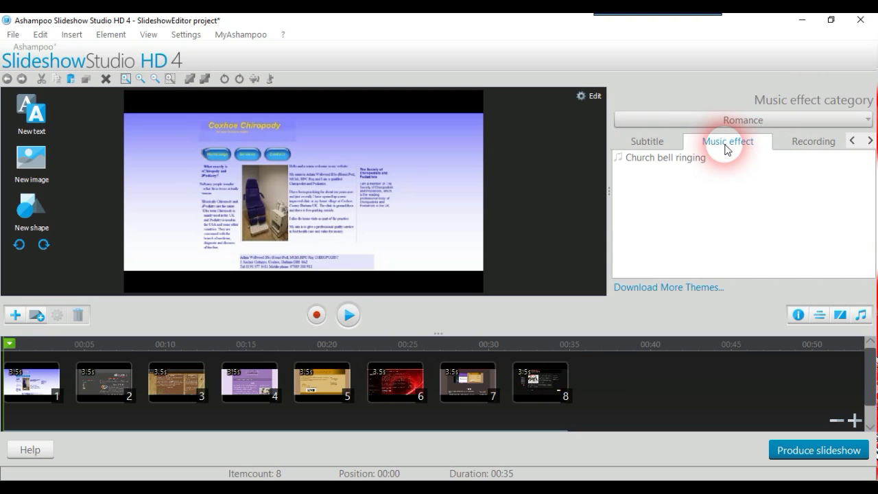
left_click(787, 144)
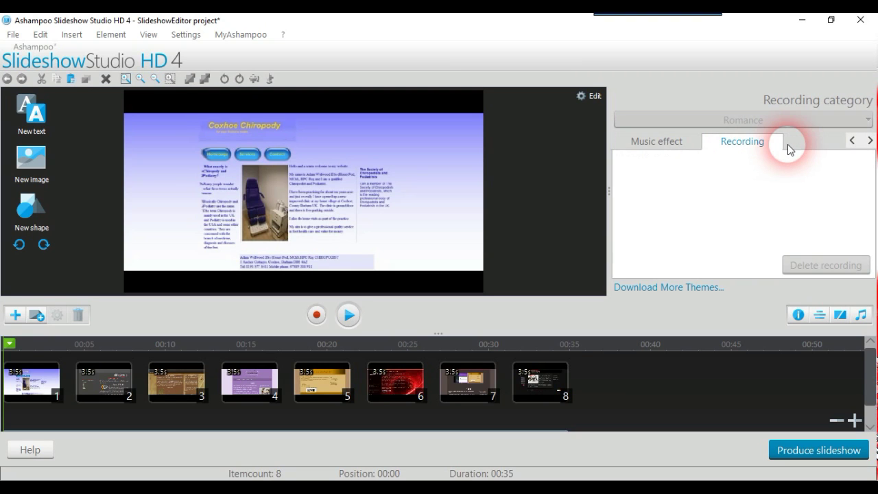
left_click(686, 144)
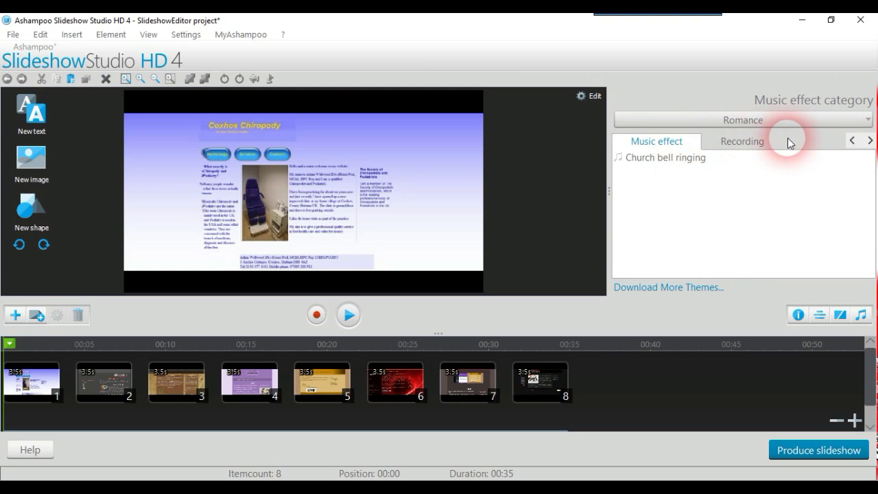
left_click(851, 142)
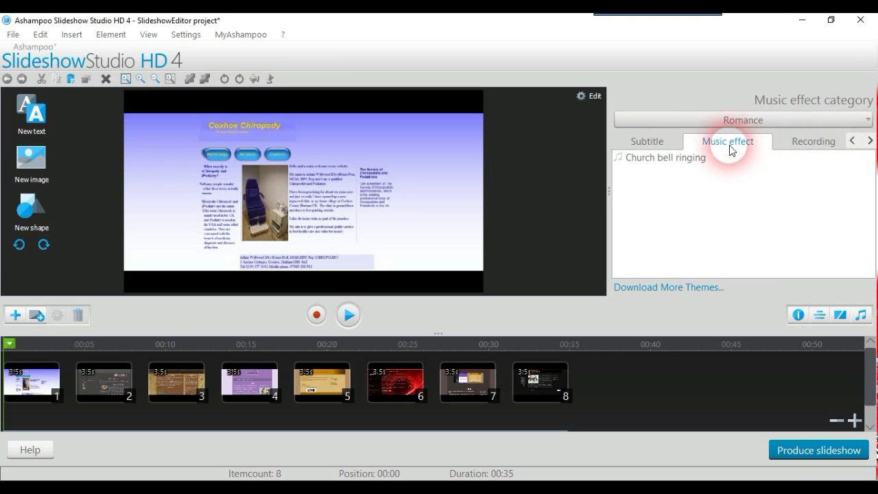
left_click(659, 145)
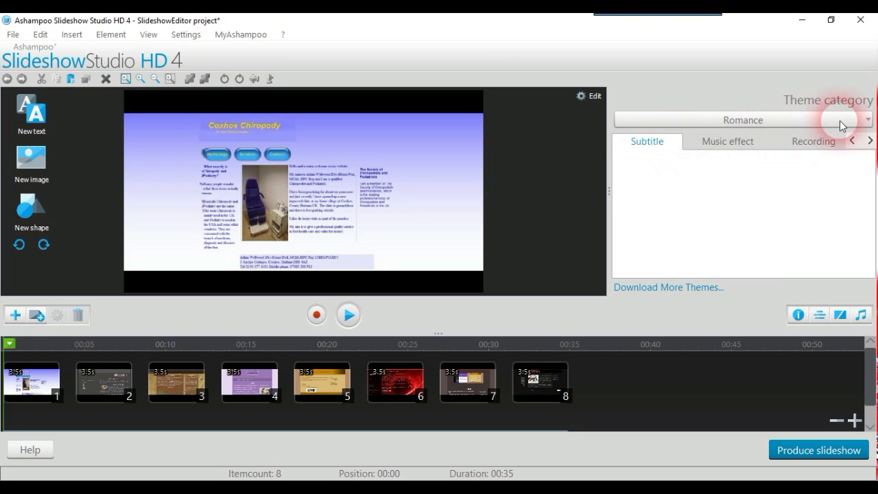
- Switch the theme category to Travel and check its music effects and voice recordings
left_click(863, 120)
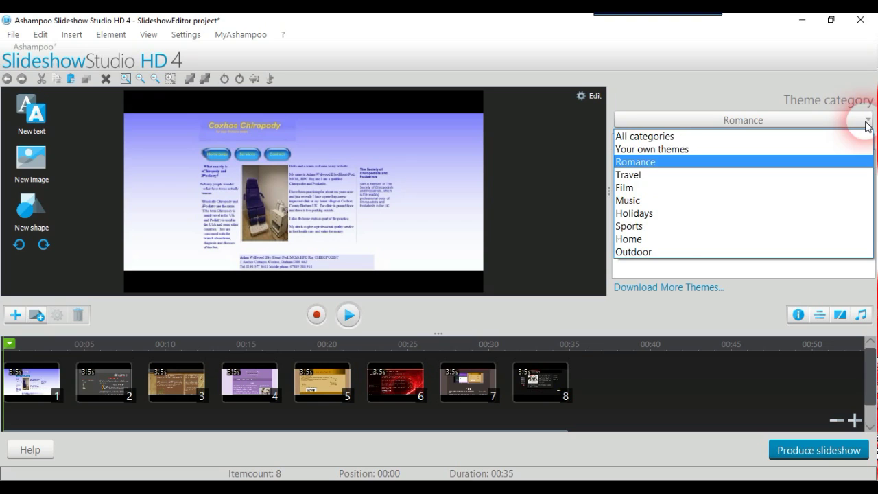
left_click(833, 175)
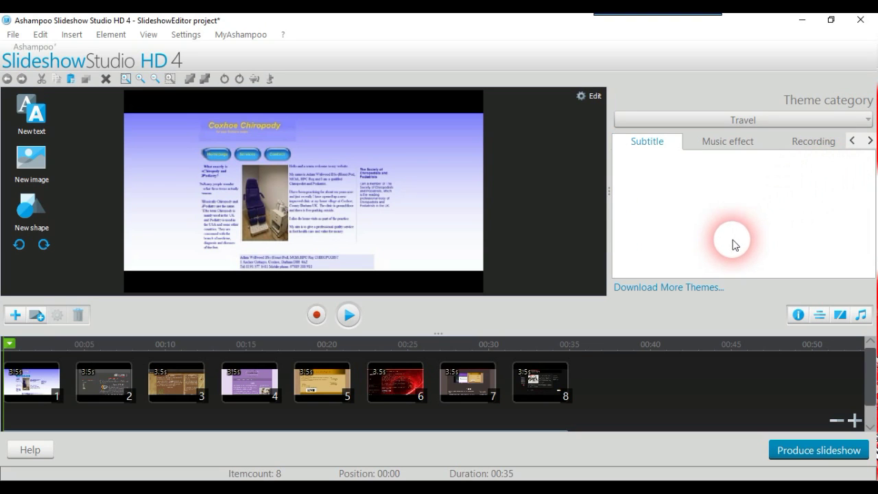
left_click(715, 147)
left_click(782, 145)
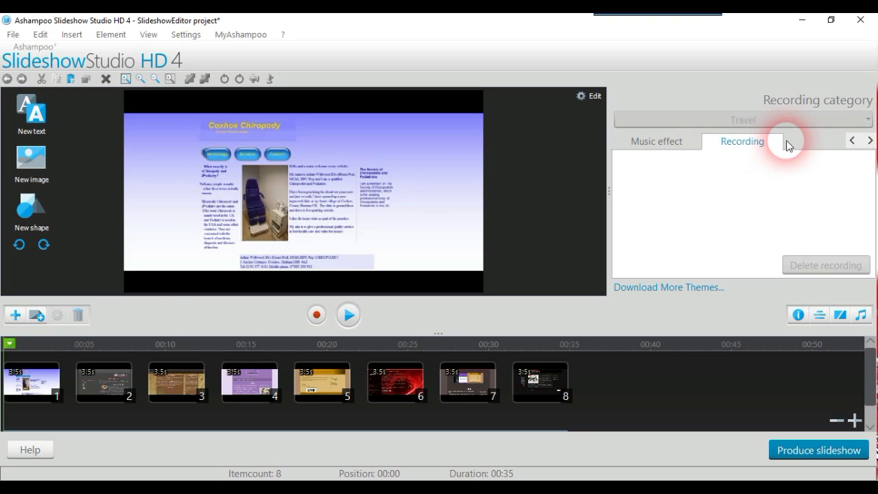
left_click(672, 147)
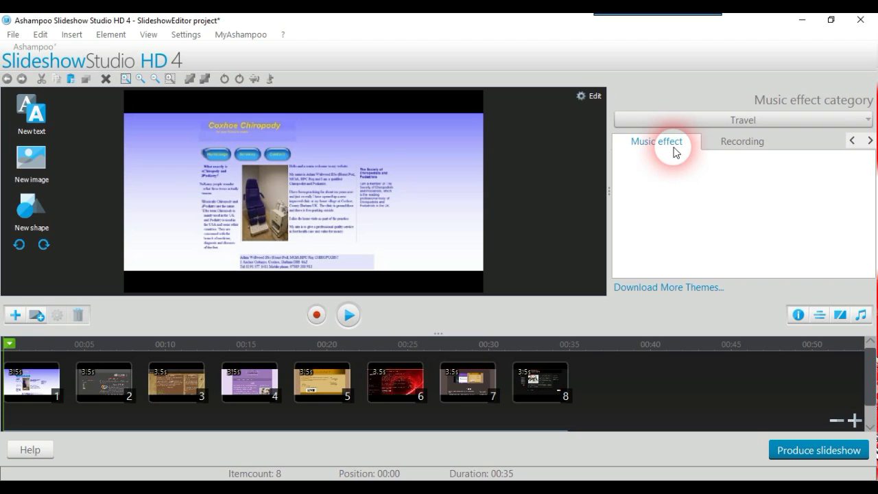
- Start producing the slideshow, look over the device targets, then return to the output choices
left_click(806, 452)
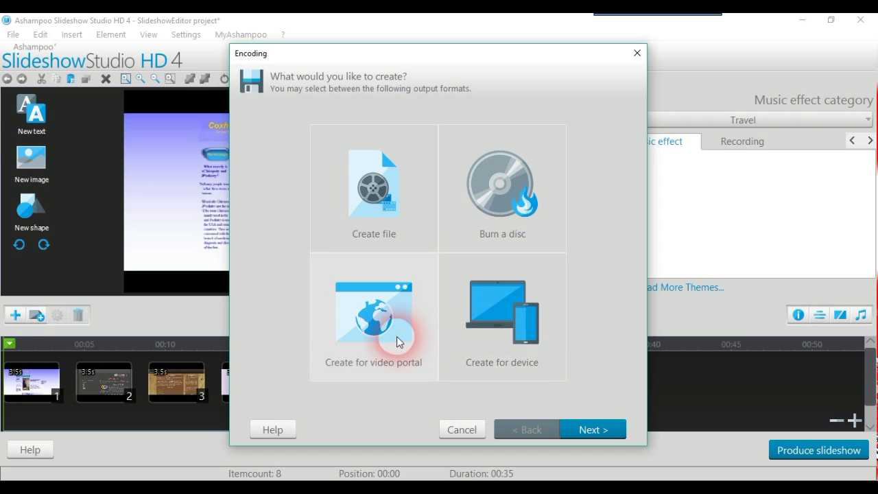
left_click(470, 328)
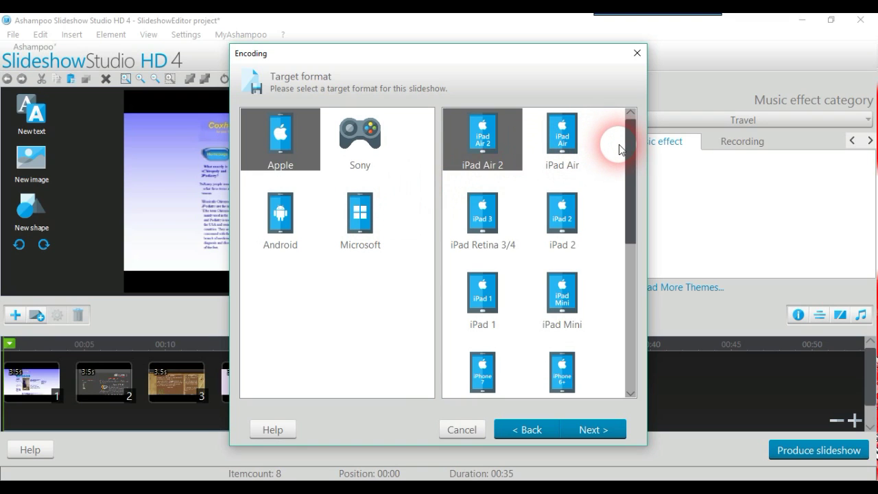
left_click_drag(628, 150, 631, 336)
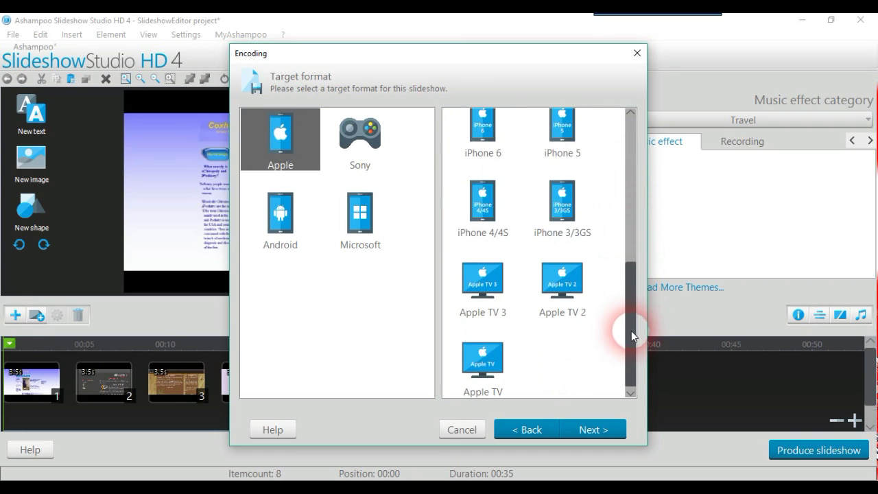
left_click(508, 431)
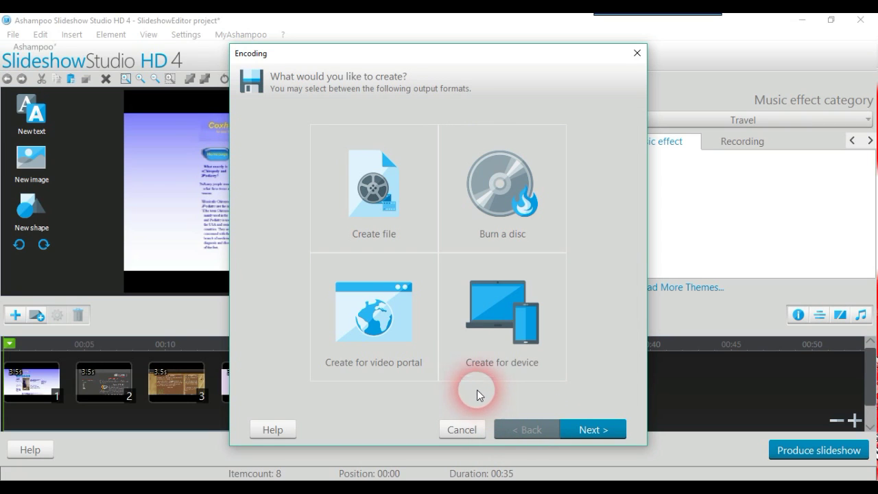
left_click(396, 325)
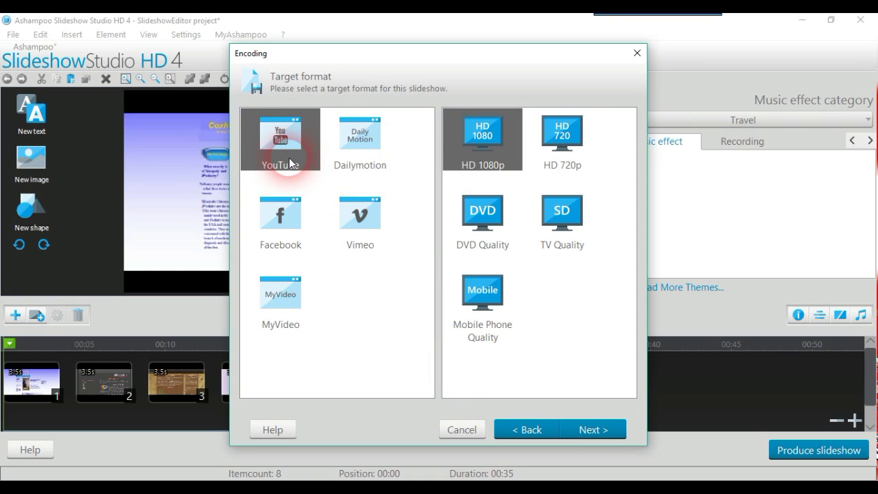
left_click(291, 235)
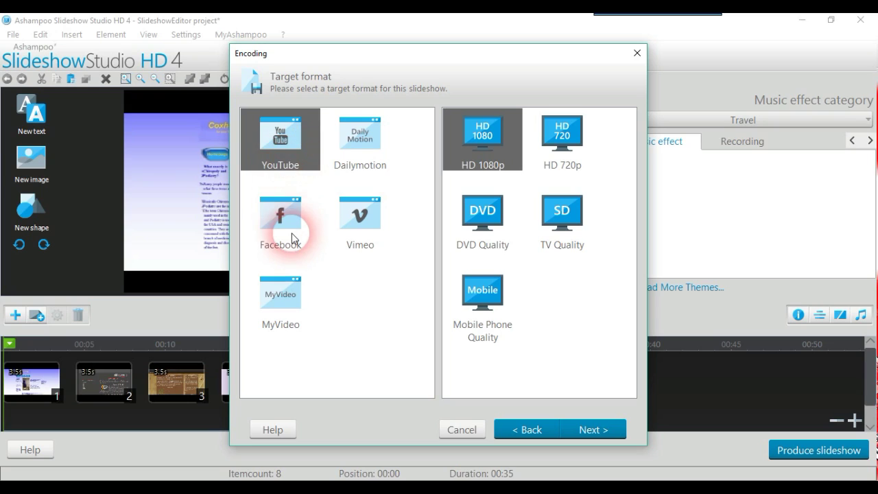
left_click(524, 431)
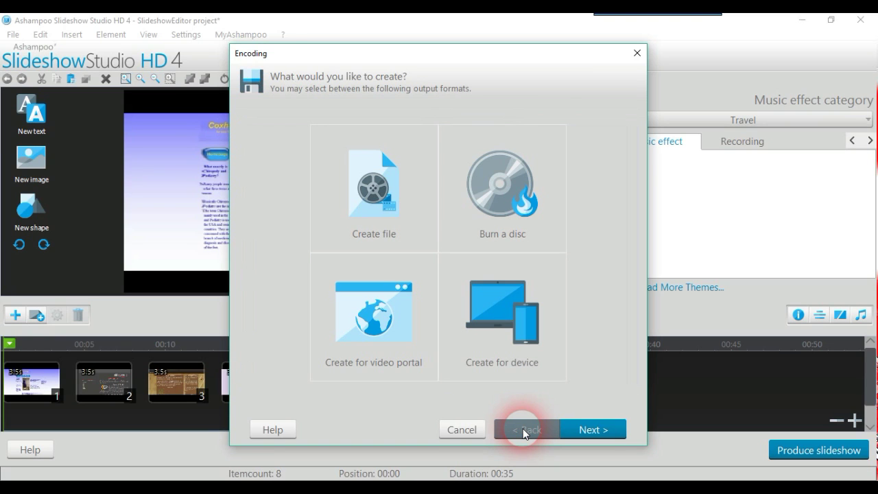
- Choose to create a video file in MP4 format (.mp4)
left_click(403, 202)
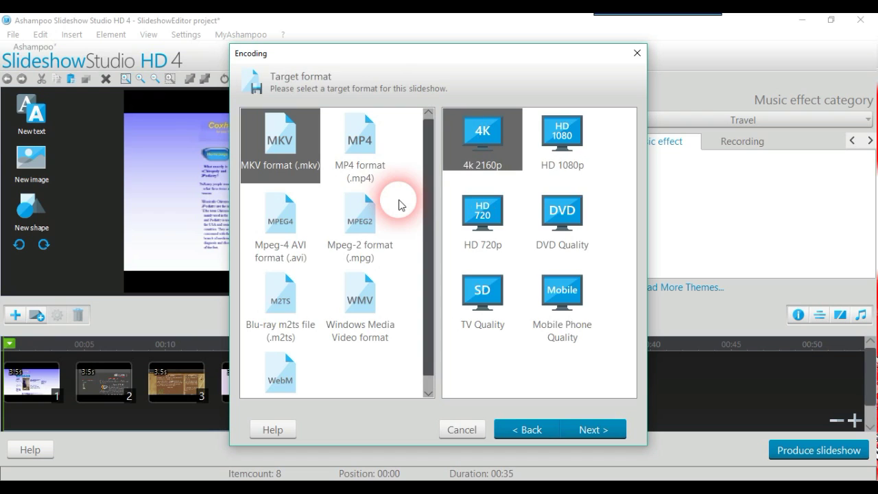
left_click(357, 152)
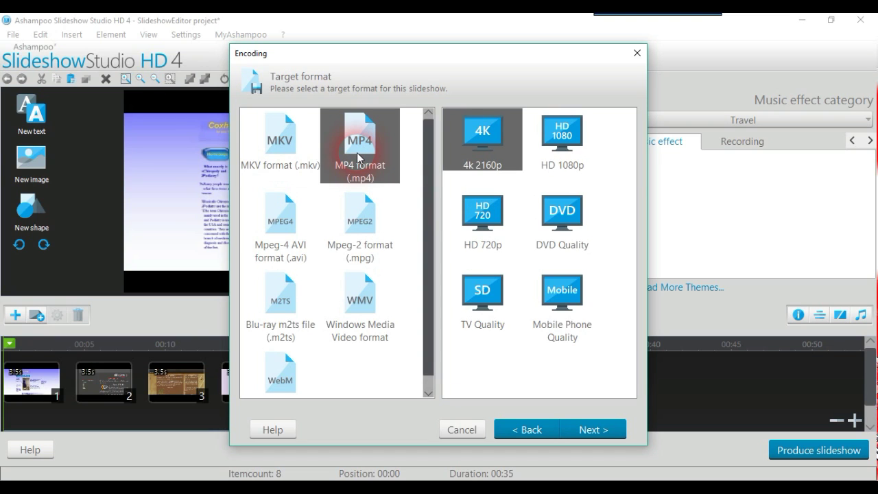